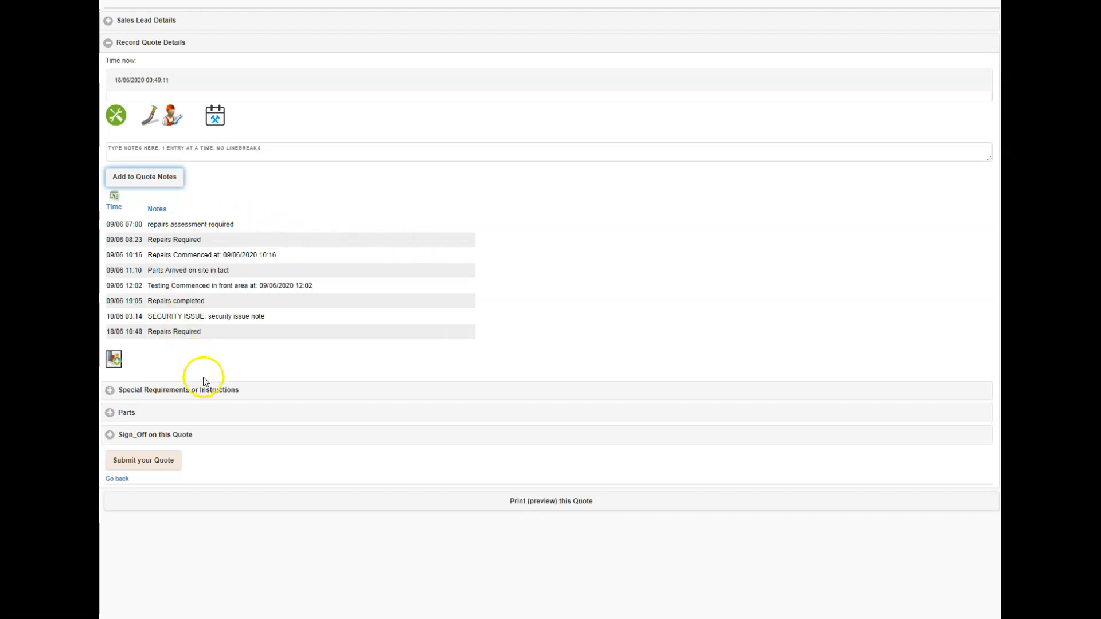
# Step: Expand the quote's special requirements or instructions and review the site plan, report box and special notes fields
pyautogui.click(212, 389)
pyautogui.scroll(-1, 475, 388)
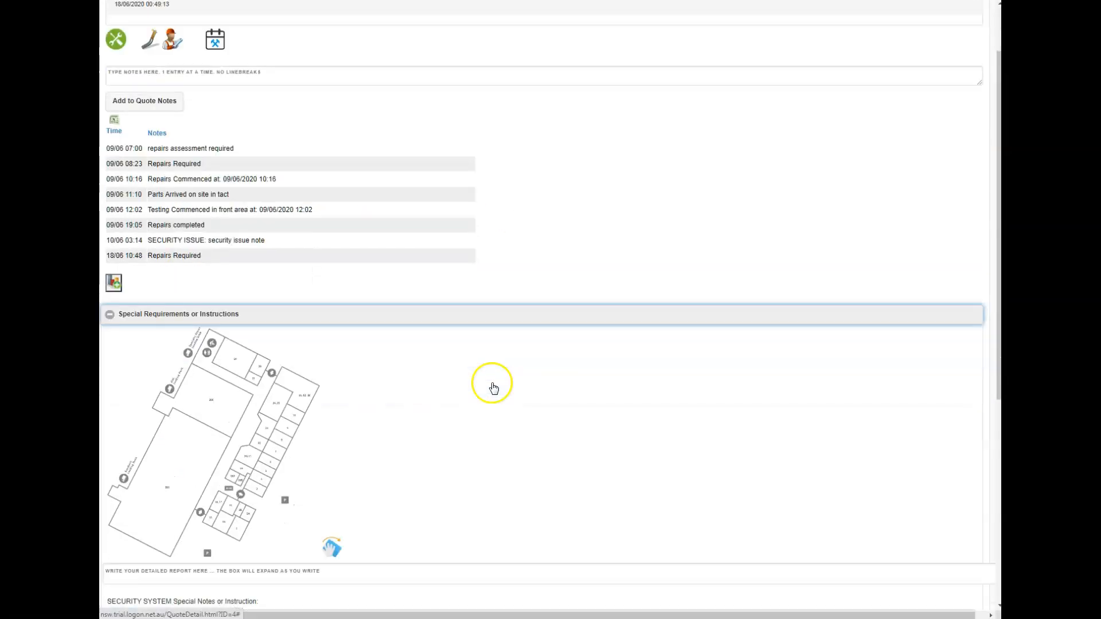
pyautogui.scroll(-2, 339, 376)
pyautogui.scroll(-2, 275, 433)
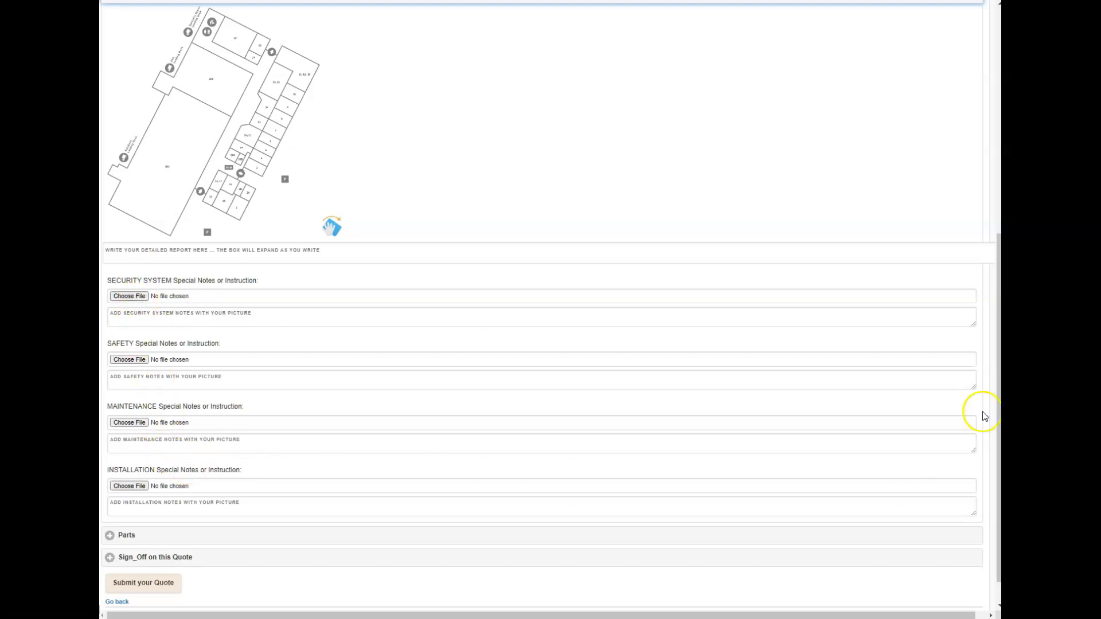
pyautogui.scroll(-1, 663, 381)
pyautogui.scroll(1, 204, 484)
# Step: In the quote's parts recording form, choose the Access Control category and the *SpOrd* Aiphone AX Series Indoor Audio Sub Station with Privacy Button, Surface Mount
pyautogui.click(184, 559)
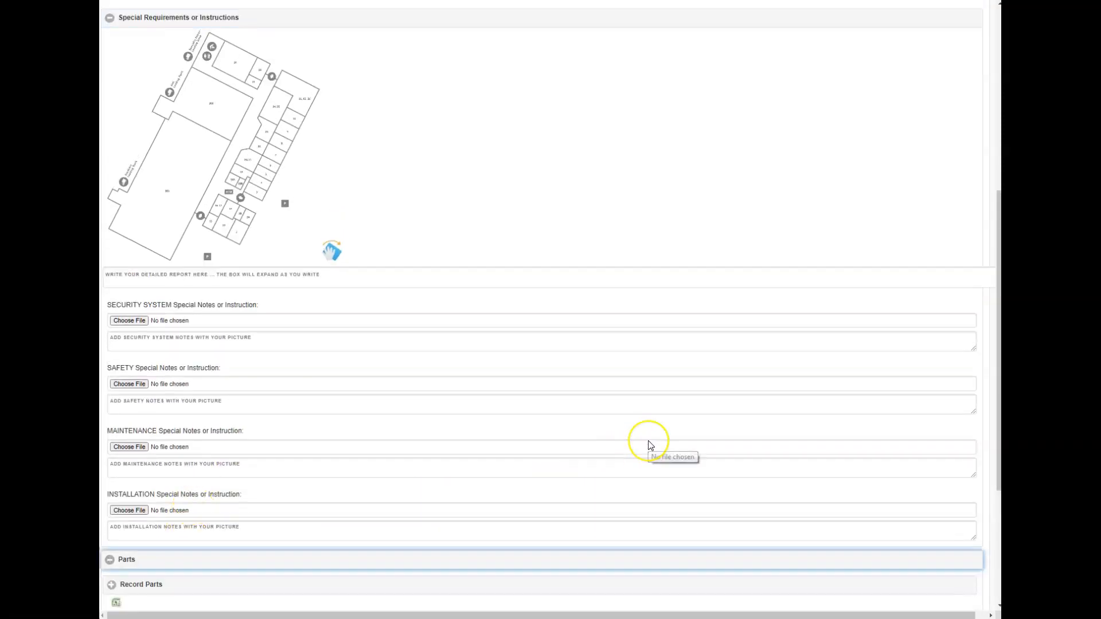
pyautogui.scroll(-3, 650, 445)
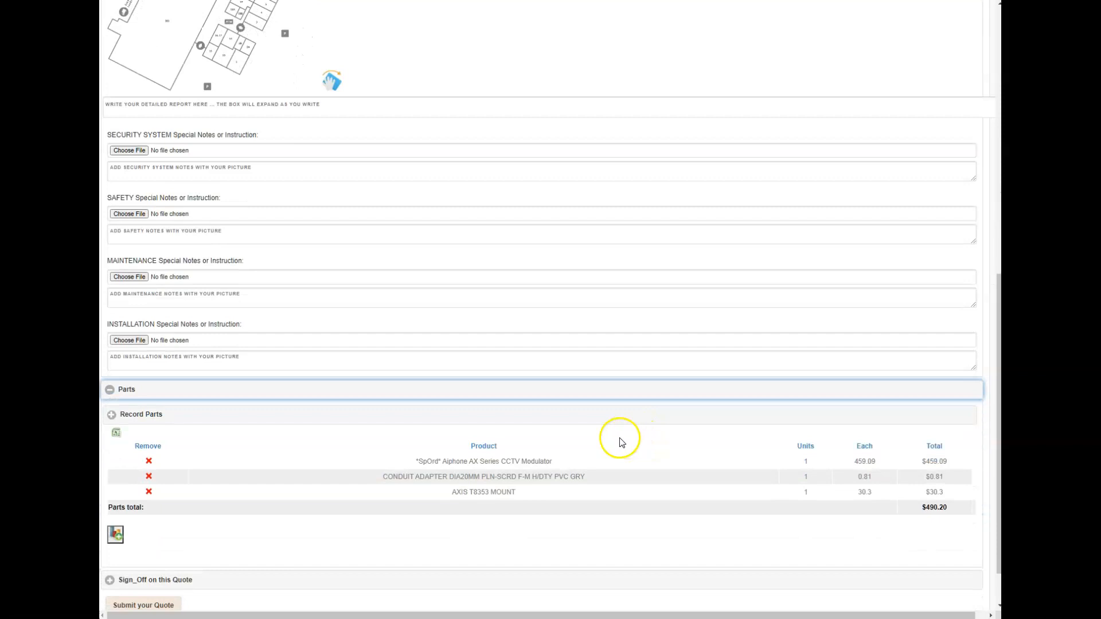
pyautogui.scroll(-1, 602, 443)
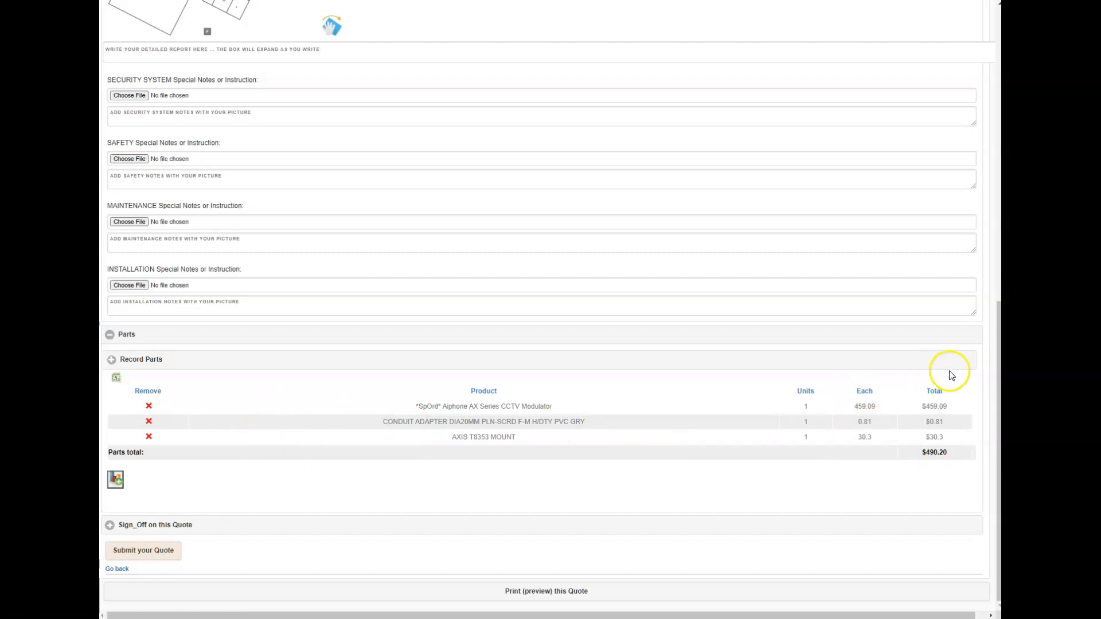
pyautogui.click(148, 363)
pyautogui.click(297, 388)
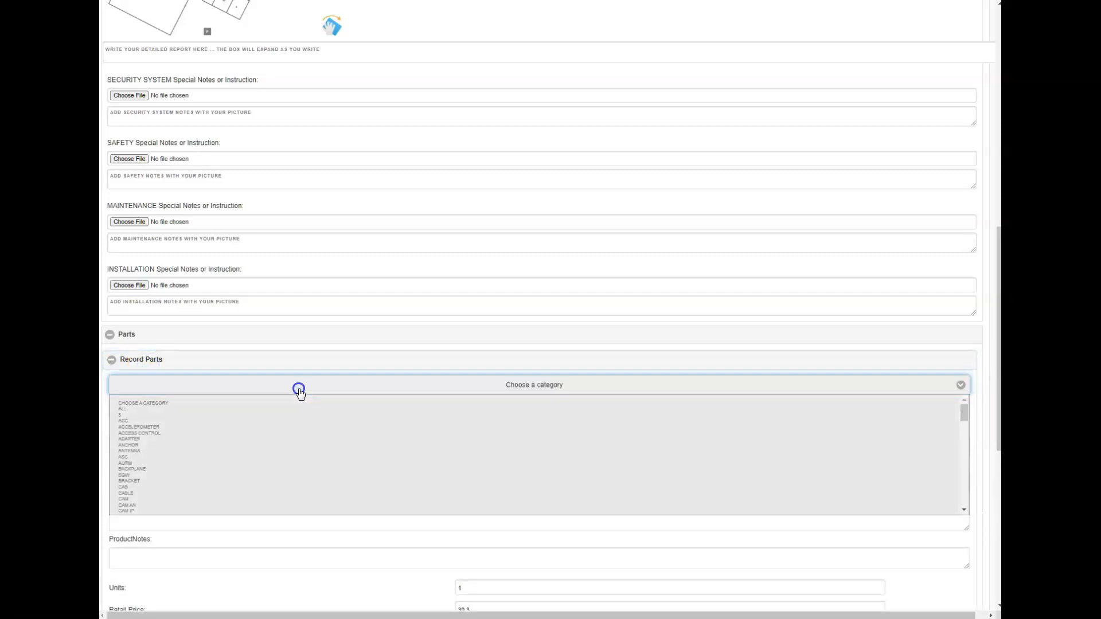
pyautogui.click(241, 434)
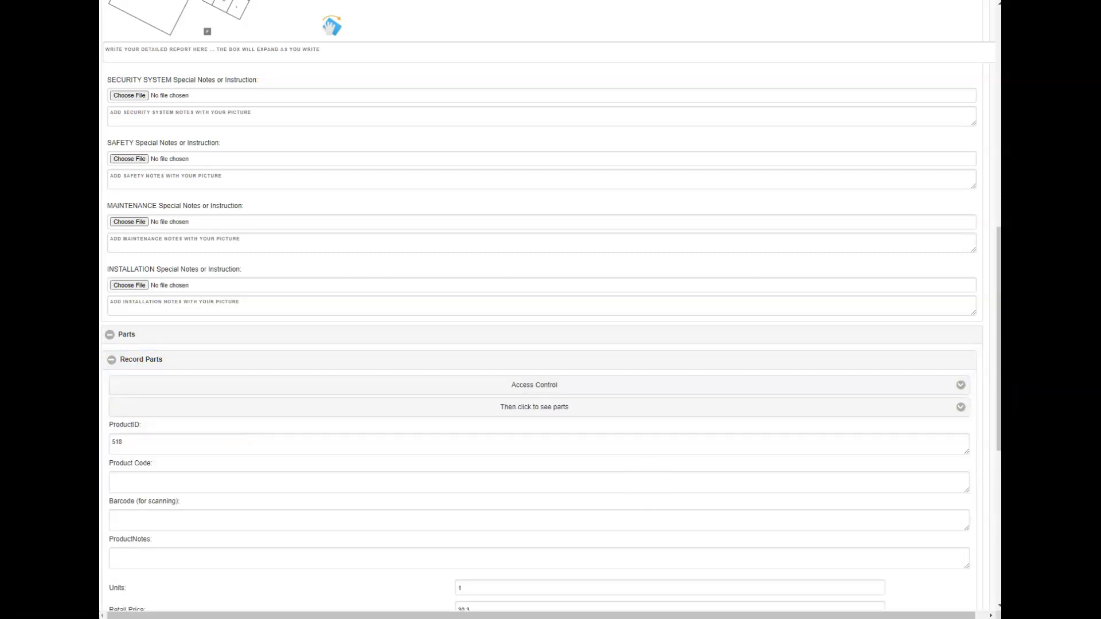
pyautogui.click(263, 407)
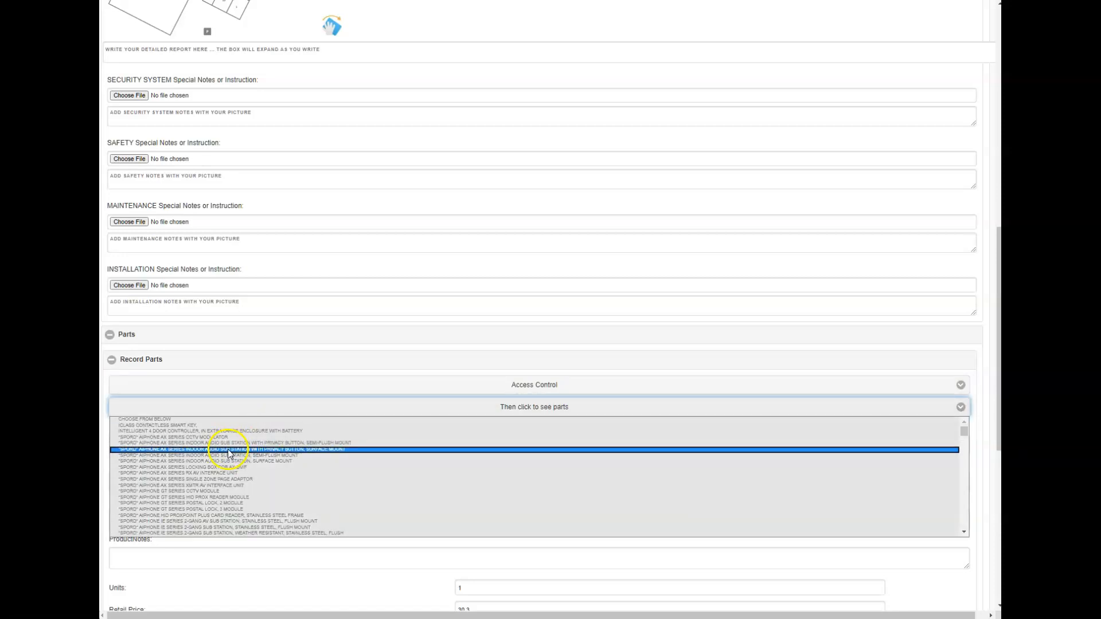
pyautogui.click(228, 449)
pyautogui.scroll(-5, 298, 458)
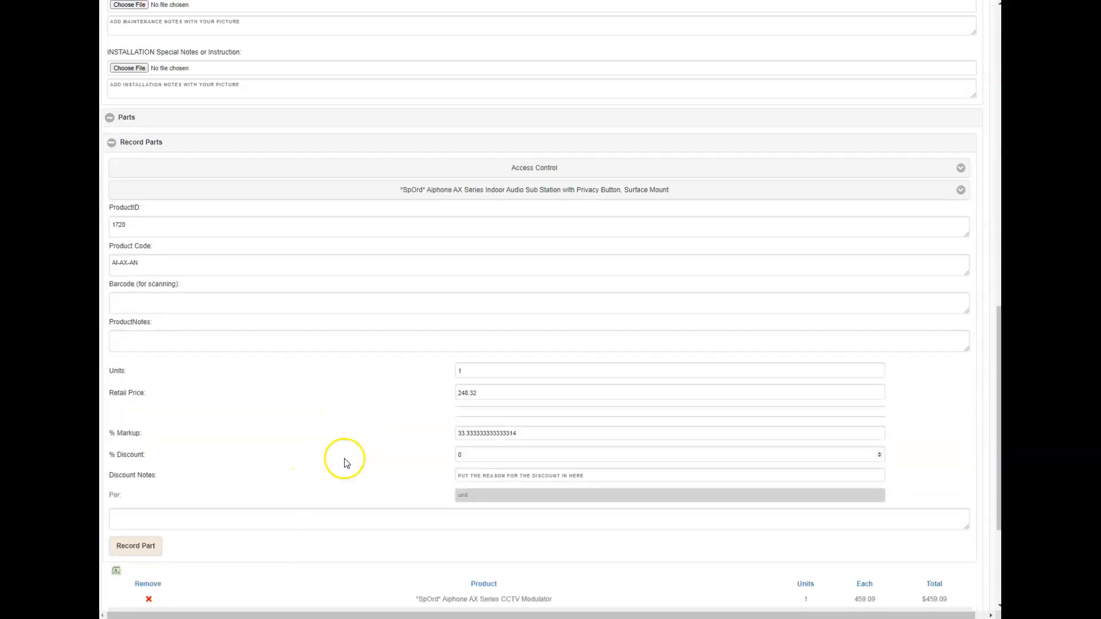
# Step: Set the selected part's retail price to 300 and its markup to 70%
pyautogui.moveTo(484, 326); pyautogui.dragTo(431, 333)
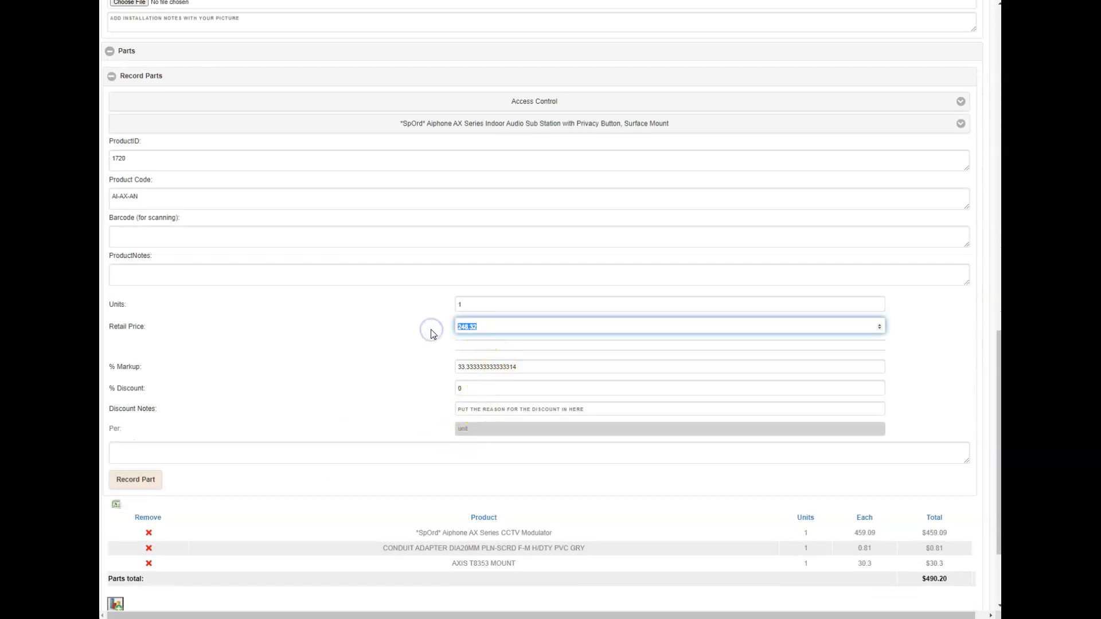
pyautogui.write('300')
pyautogui.click(481, 367)
pyautogui.moveTo(528, 366); pyautogui.dragTo(440, 372)
pyautogui.write('70')
# Step: Give the part a 10% discount with the discount note "VIP Customer Discount" and record it on the quote
pyautogui.click(480, 390)
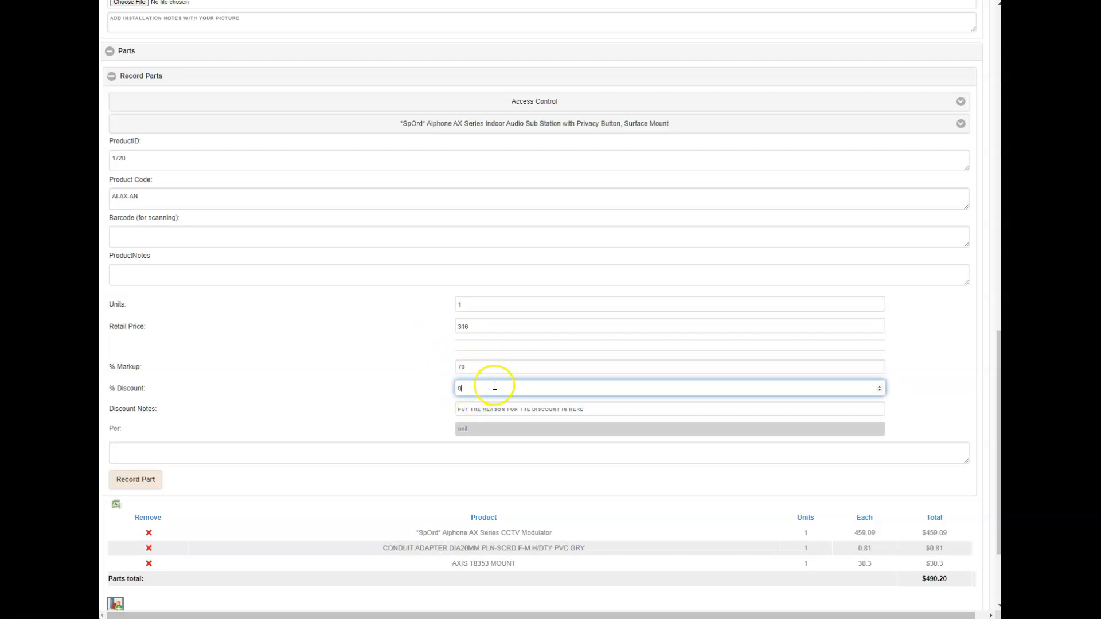
pyautogui.click(471, 408)
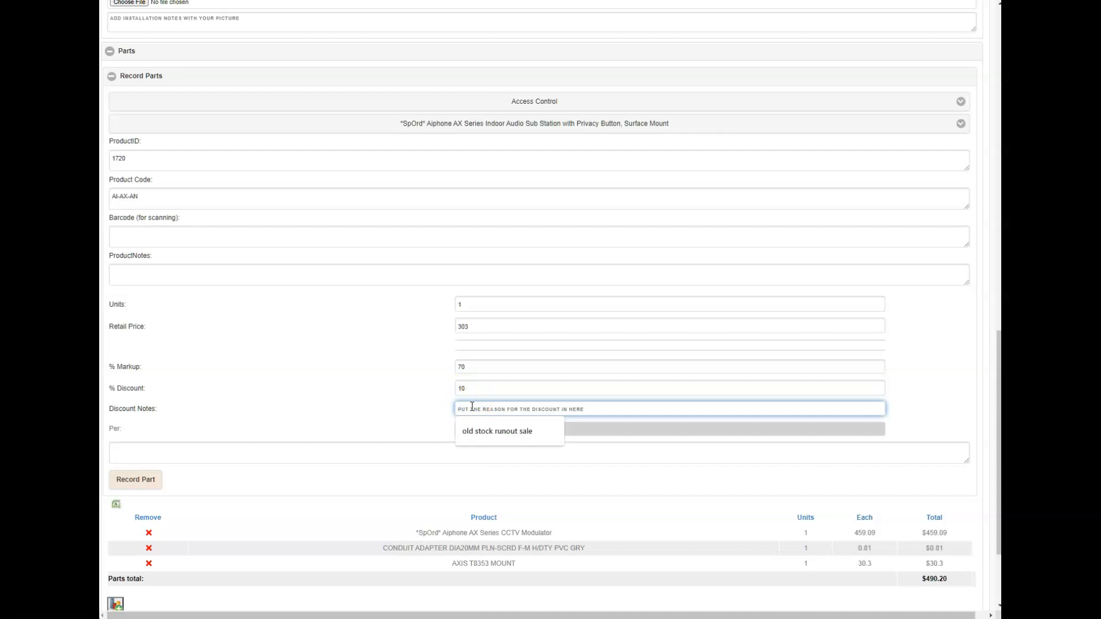
pyautogui.write('VIP Customer Dis')
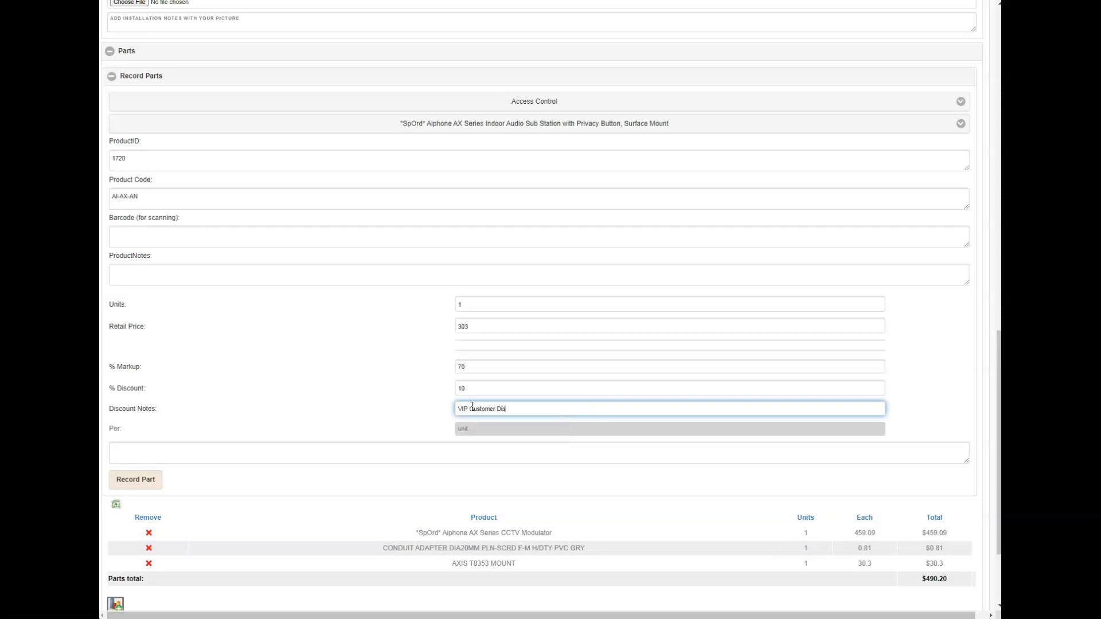
pyautogui.write('count')
pyautogui.click(144, 480)
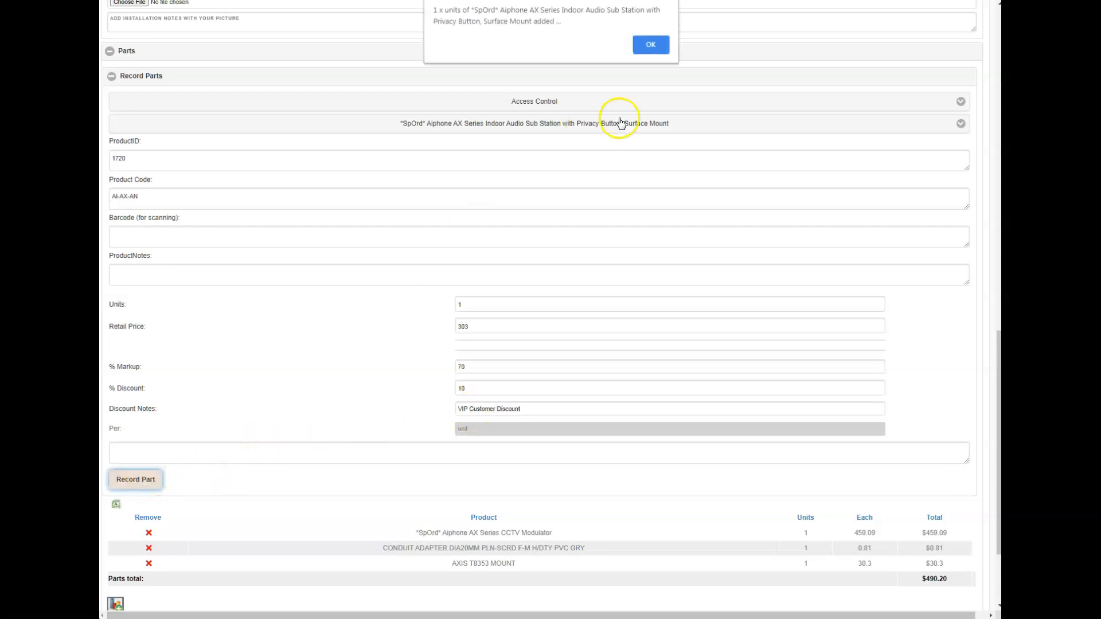
pyautogui.click(650, 44)
# Step: Expand the quote's sign-off section, draw a freehand signature in the signature box and complete it
pyautogui.scroll(-2, 367, 327)
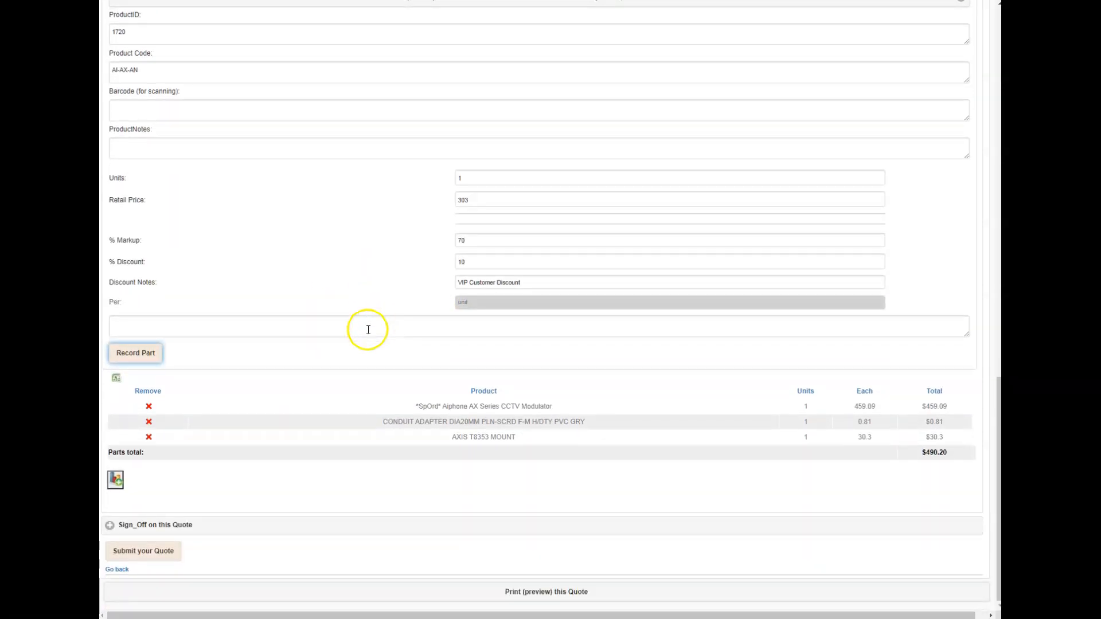
pyautogui.click(185, 526)
pyautogui.scroll(-4, 247, 467)
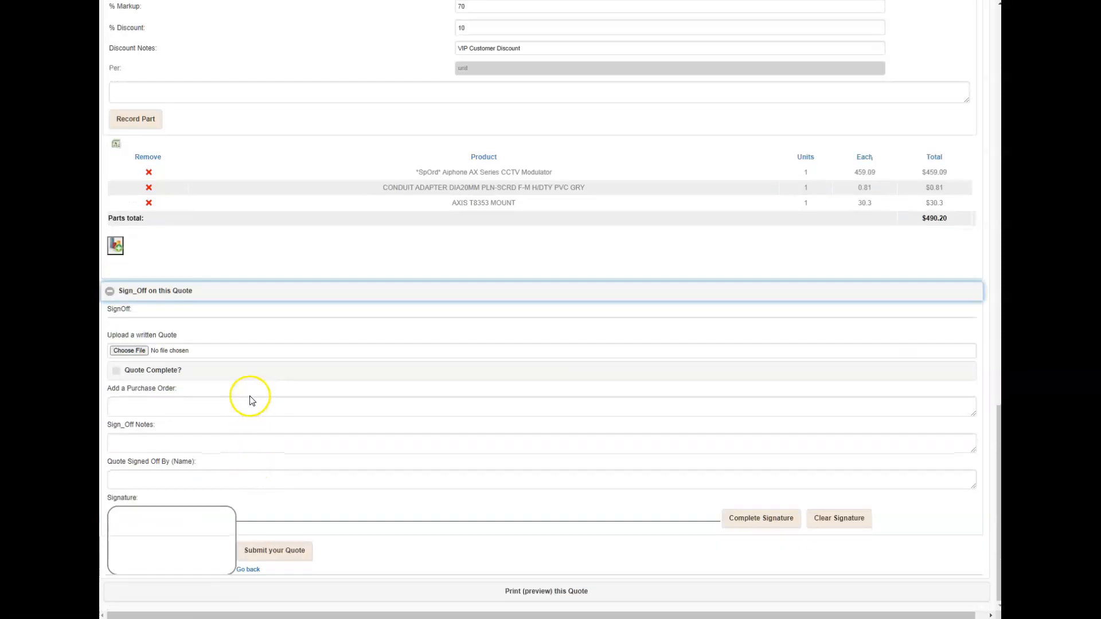
pyautogui.moveTo(133, 541); pyautogui.dragTo(166, 555)
pyautogui.click(785, 522)
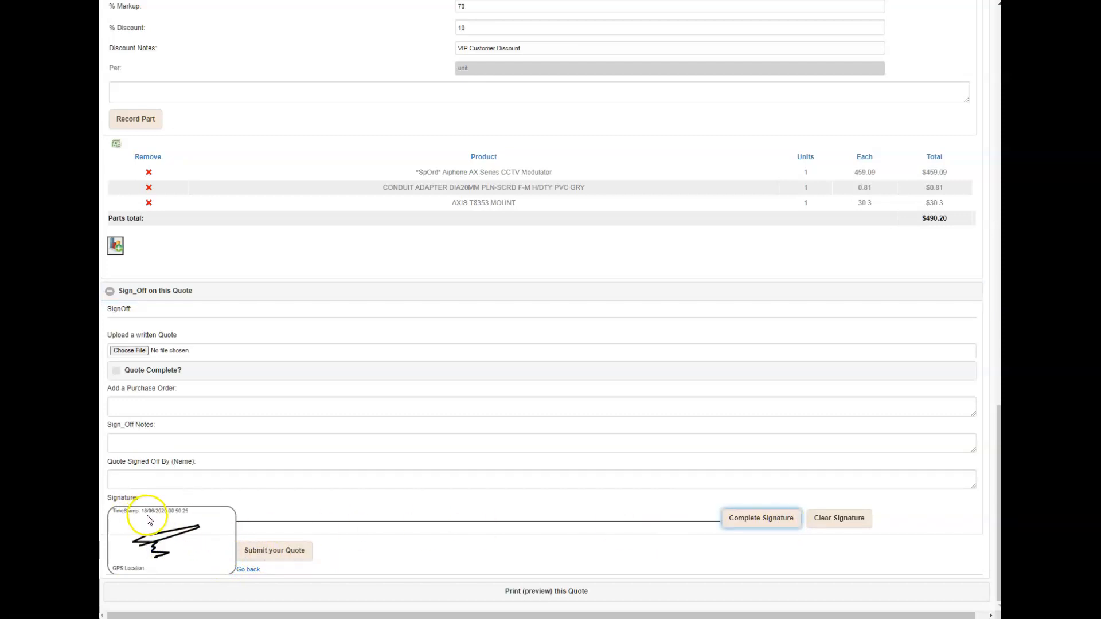
# Step: Examine the draft-quotation.html template in Report Builder, covering the client fields, parts and labour tables, summary, notes and photo areas
pyautogui.scroll(9, 321, 498)
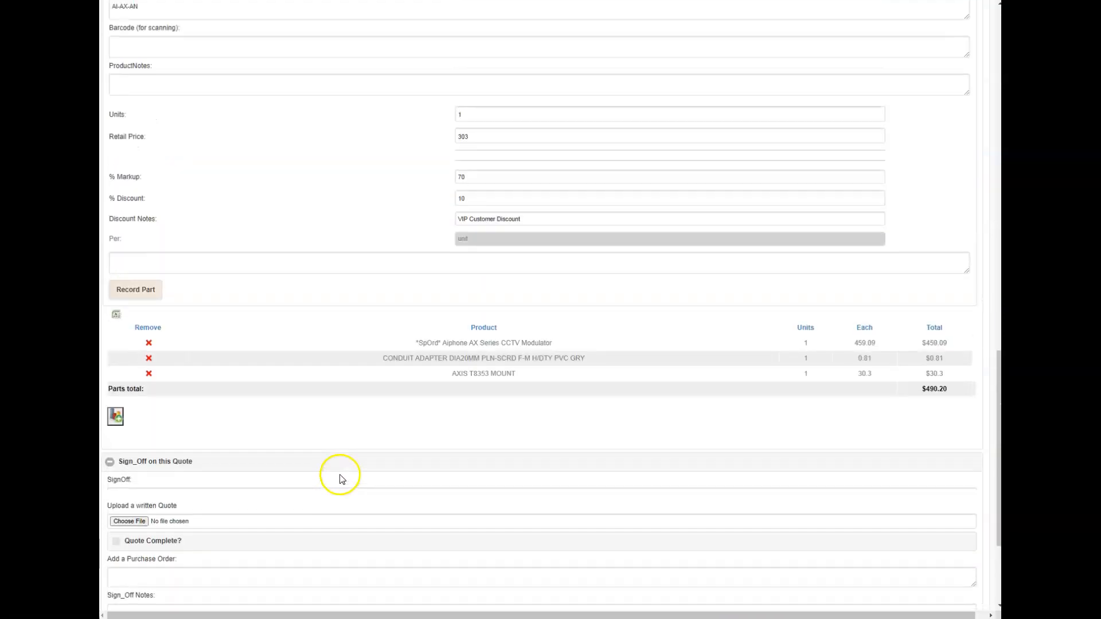
pyautogui.scroll(5, 342, 455)
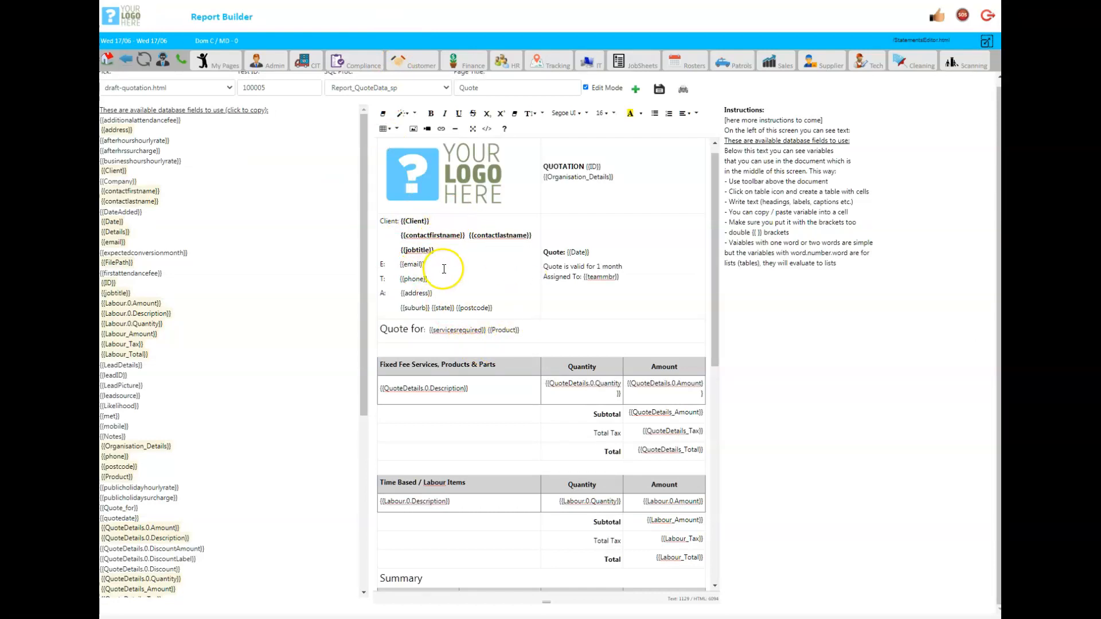
pyautogui.scroll(-1, 450, 278)
pyautogui.scroll(2, 452, 269)
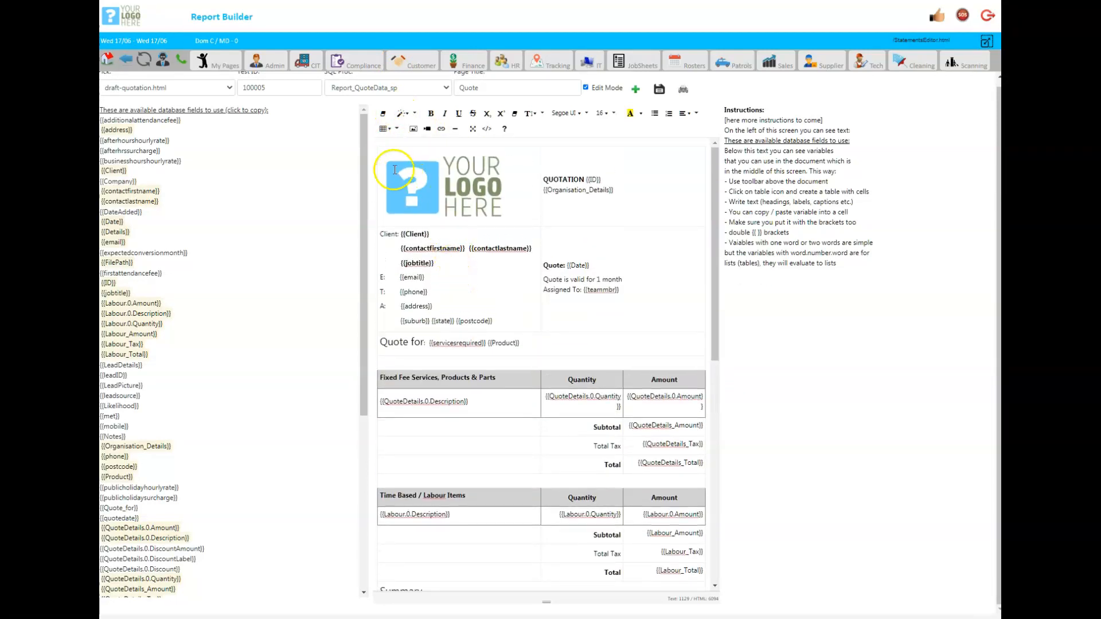
pyautogui.scroll(-10, 455, 290)
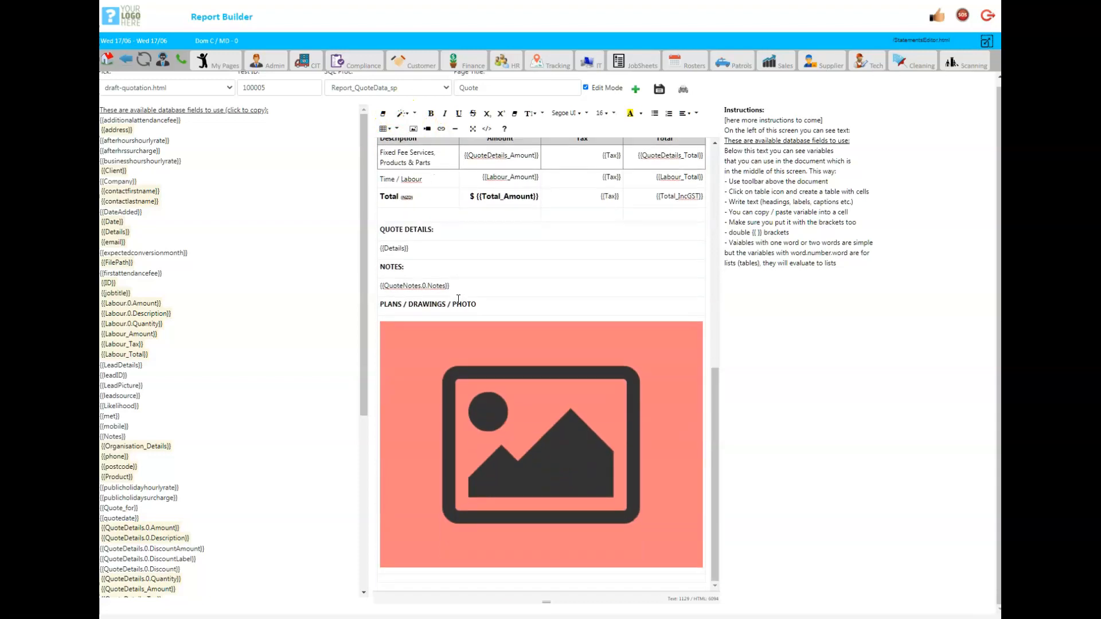
pyautogui.scroll(10, 458, 299)
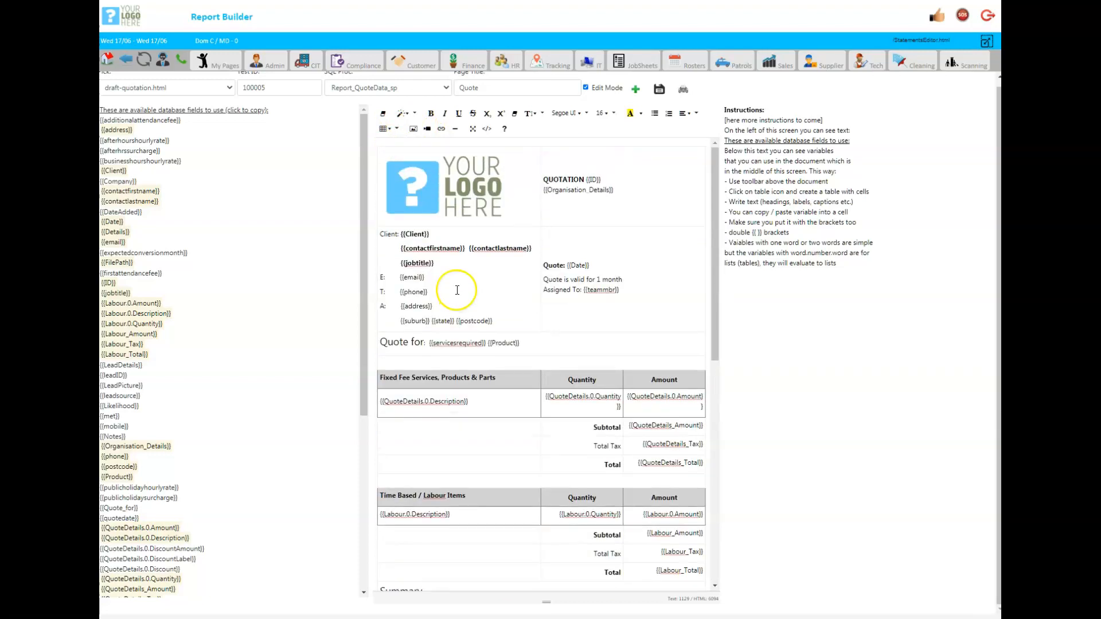
pyautogui.scroll(-3, 457, 290)
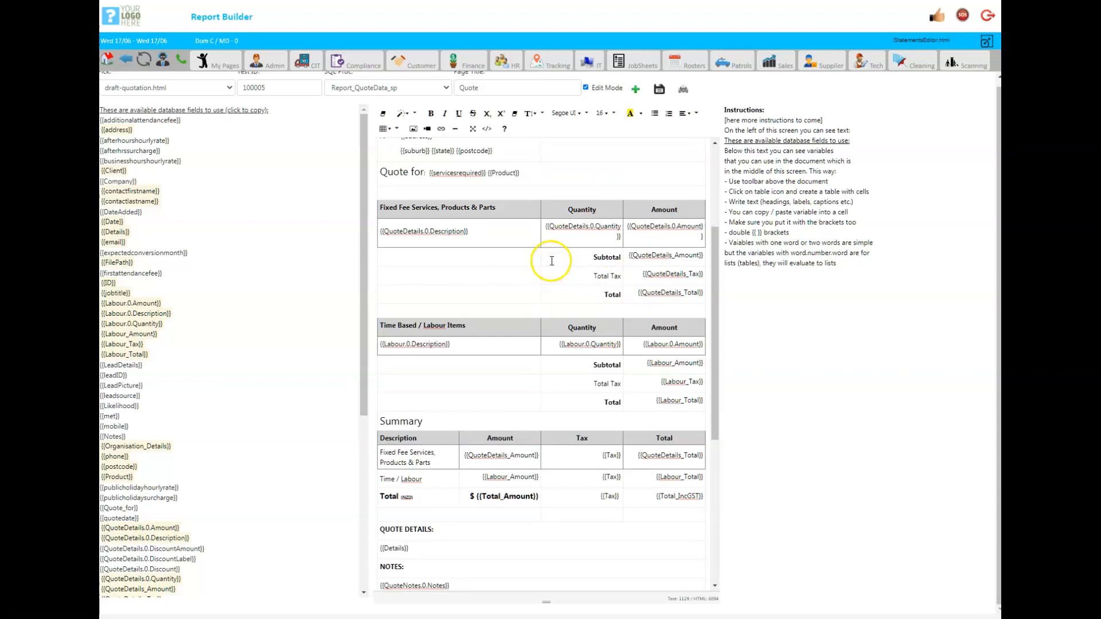
pyautogui.scroll(3, 551, 262)
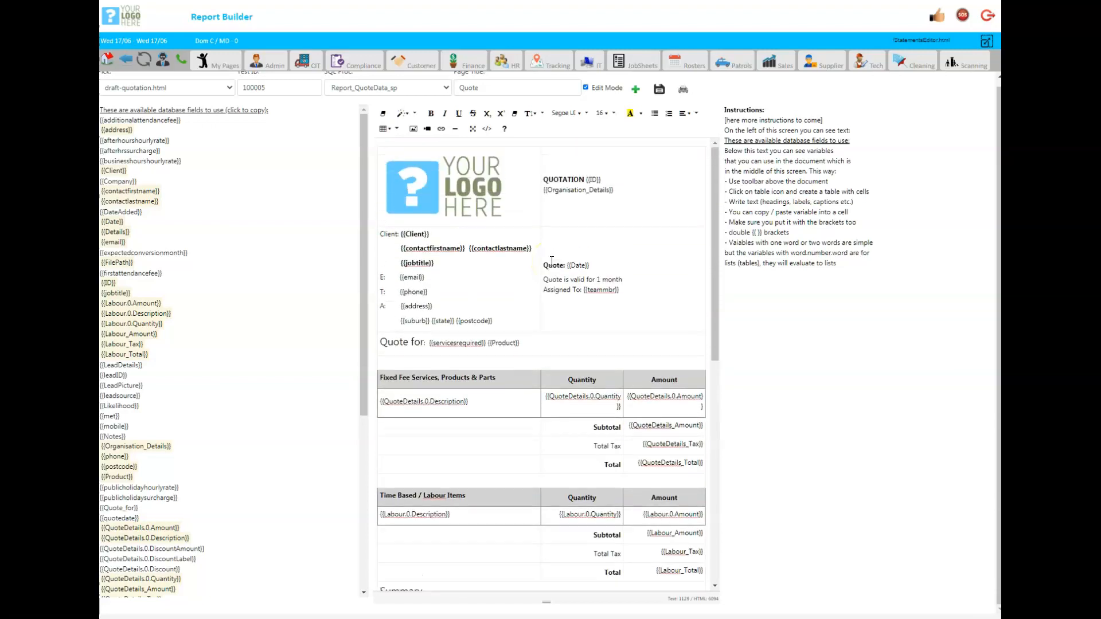
pyautogui.scroll(-6, 551, 261)
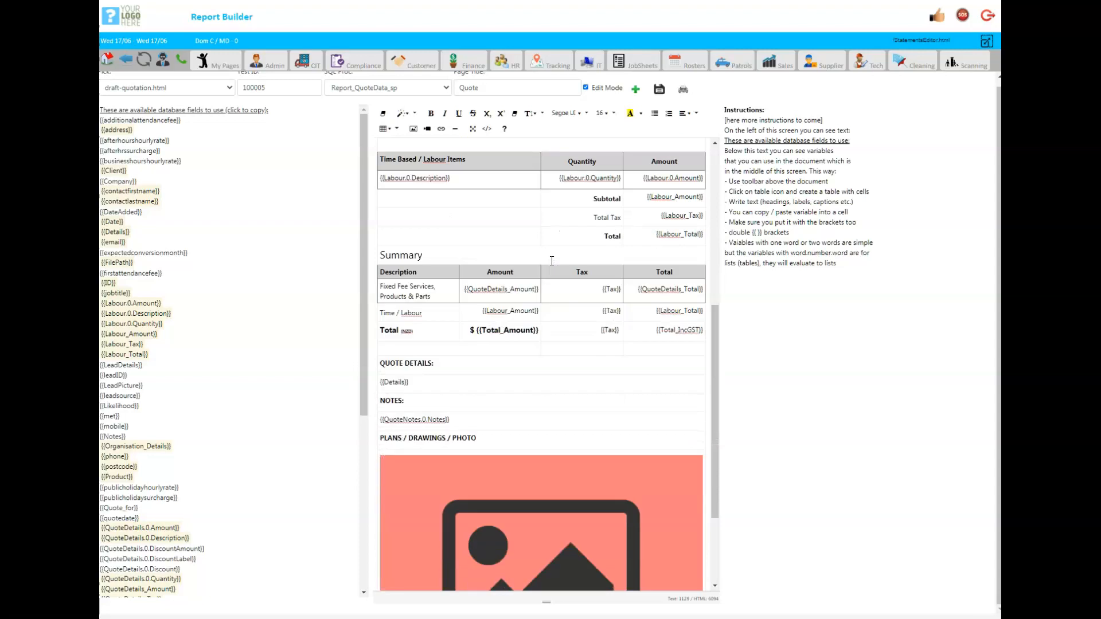
pyautogui.scroll(6, 551, 260)
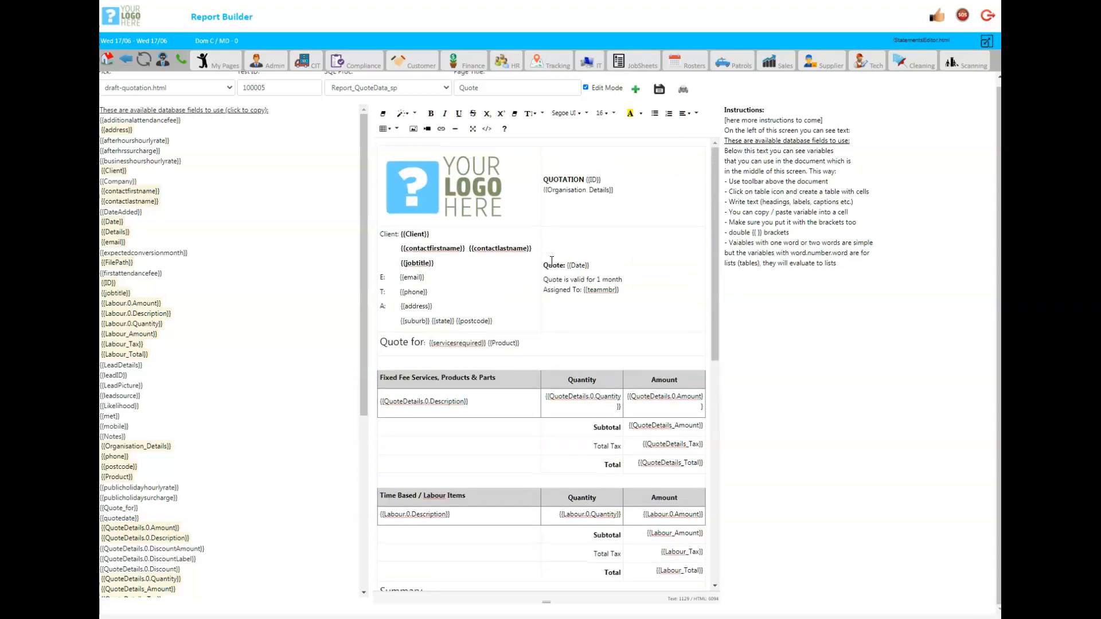
pyautogui.scroll(-3, 552, 261)
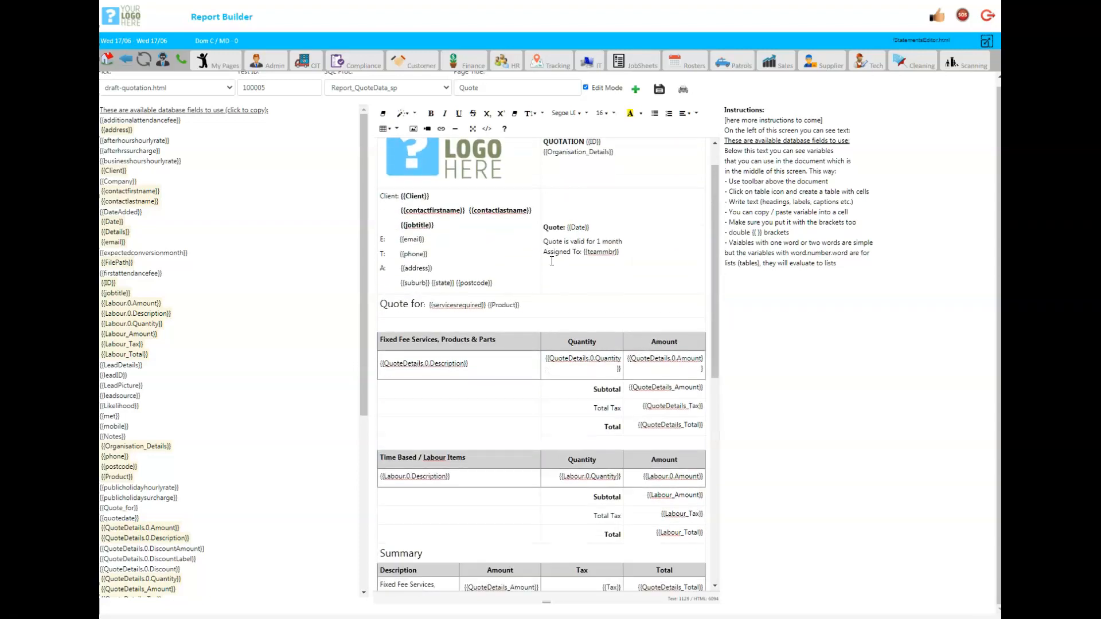
pyautogui.scroll(3, 552, 260)
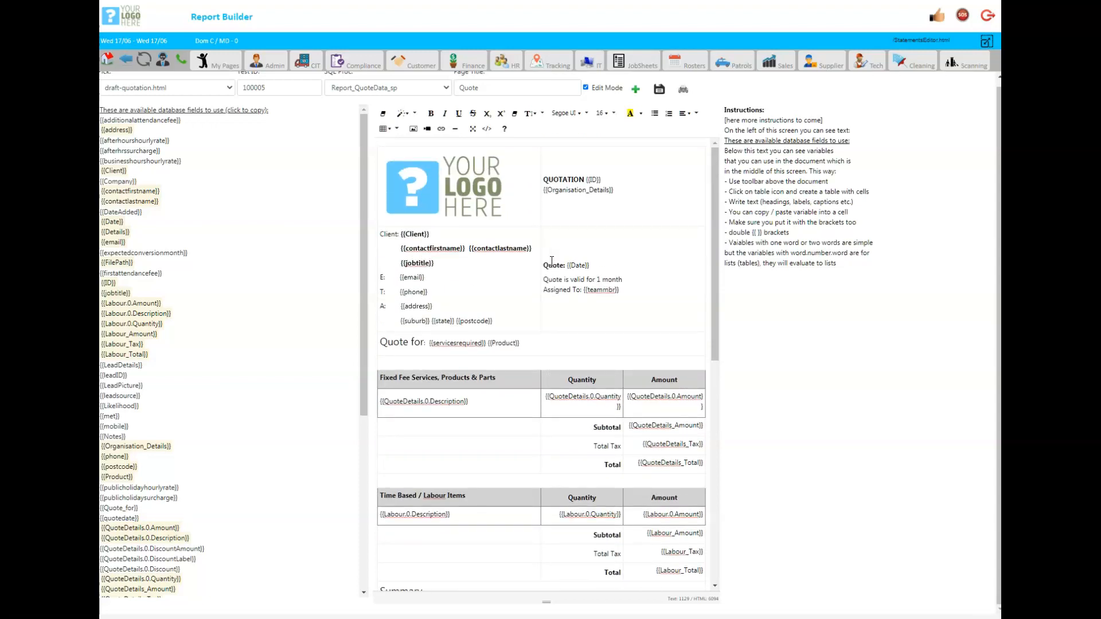
pyautogui.scroll(1, 551, 261)
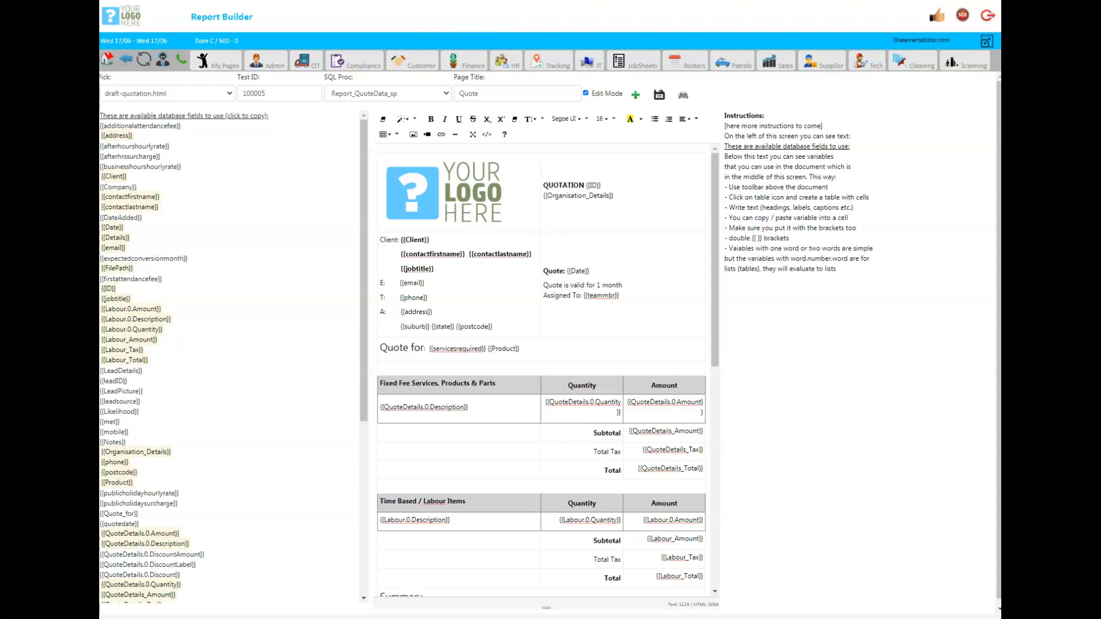
# Step: Review the generated quotation preview, including its client details, parts and labour tables, summary totals and notes
pyautogui.scroll(-2, 416, 120)
pyautogui.scroll(-5, 415, 119)
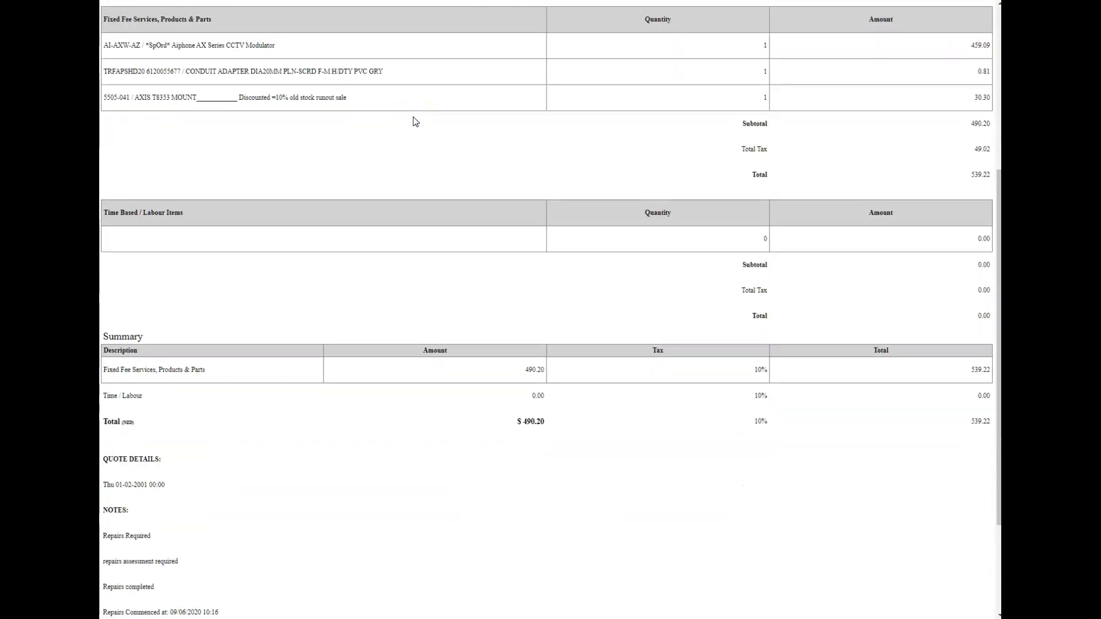
pyautogui.scroll(7, 416, 120)
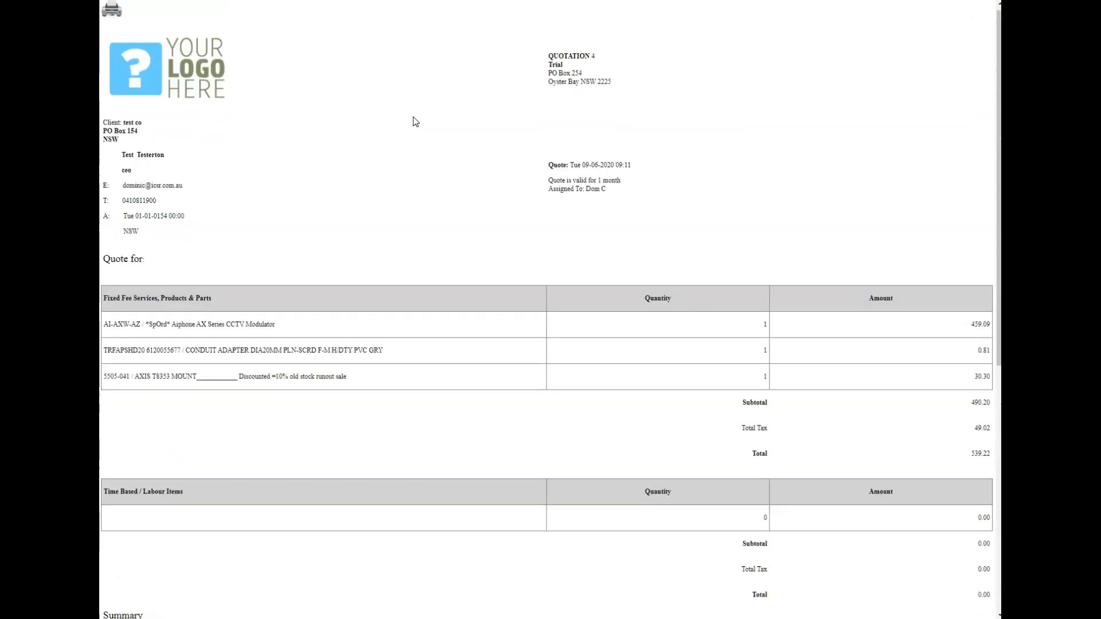
pyautogui.scroll(-7, 415, 121)
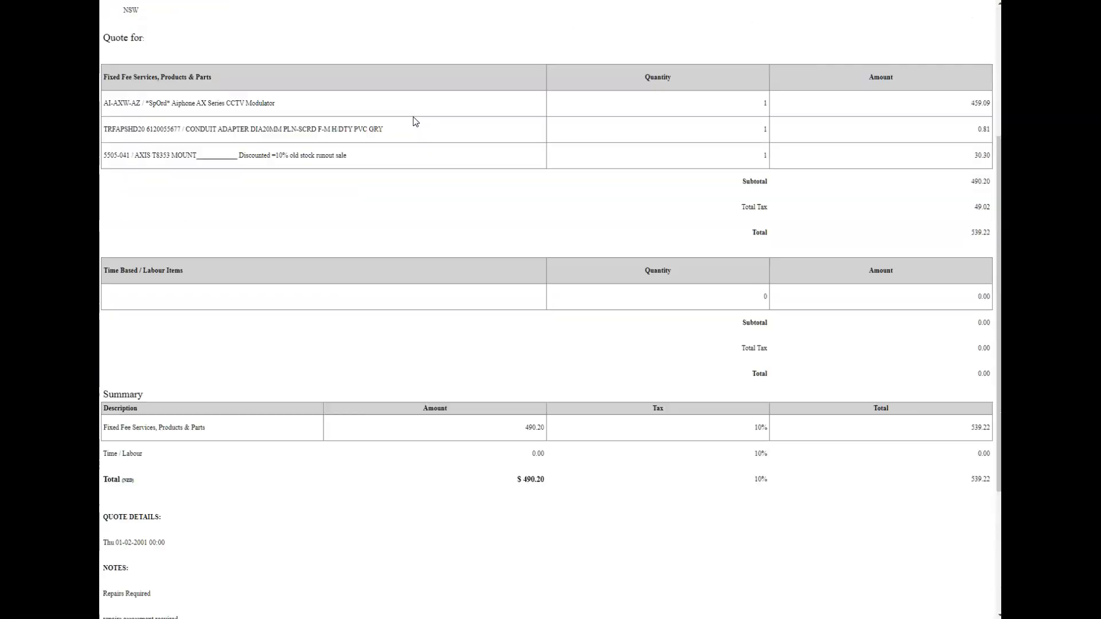
pyautogui.scroll(7, 415, 121)
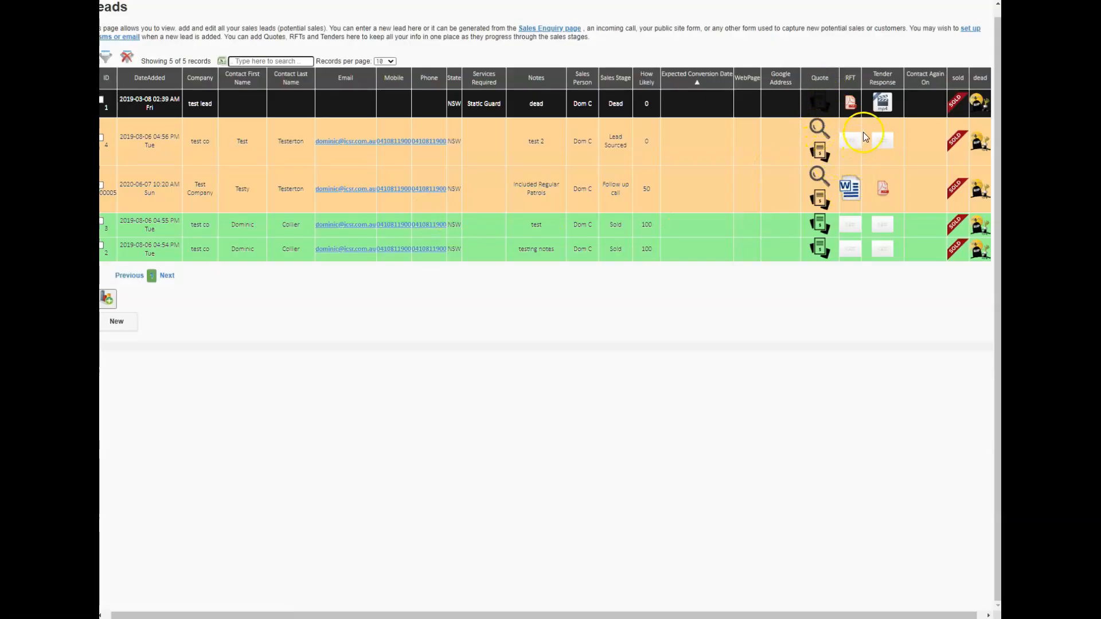
# Step: Open lead 4 for test co and set its sales stage to 6 Follow up call
pyautogui.click(104, 142)
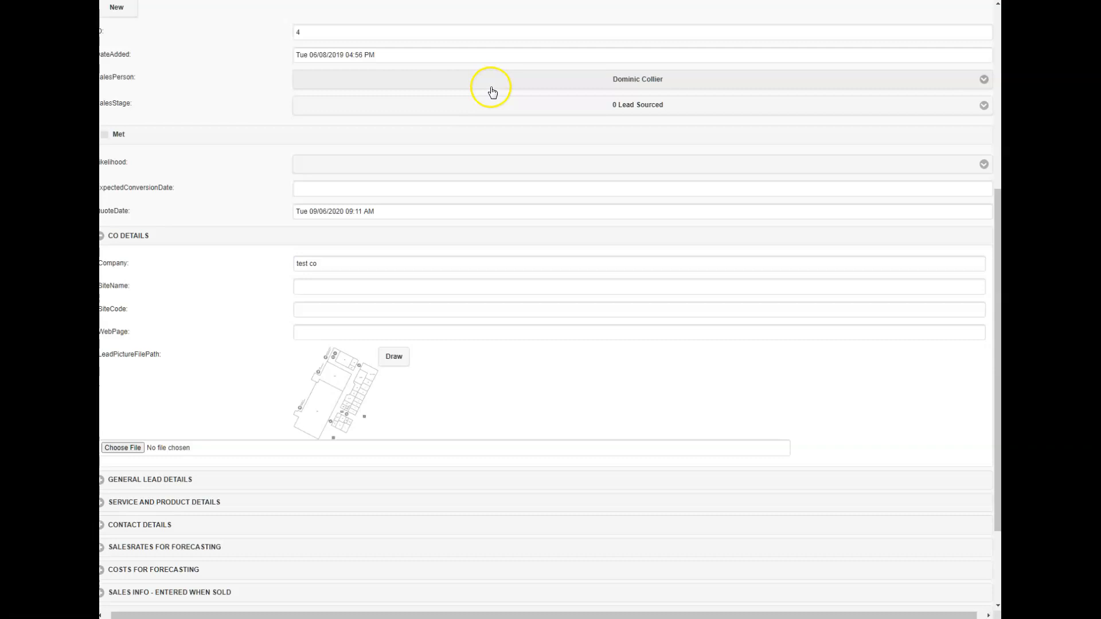
pyautogui.click(491, 106)
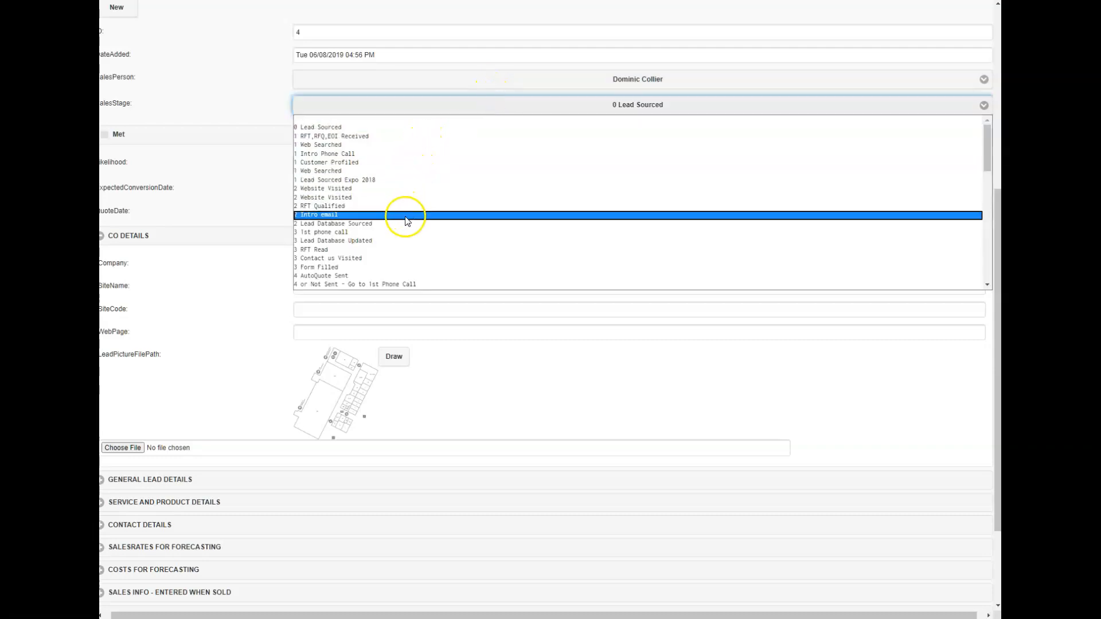
pyautogui.scroll(-3, 405, 222)
pyautogui.scroll(-3, 400, 223)
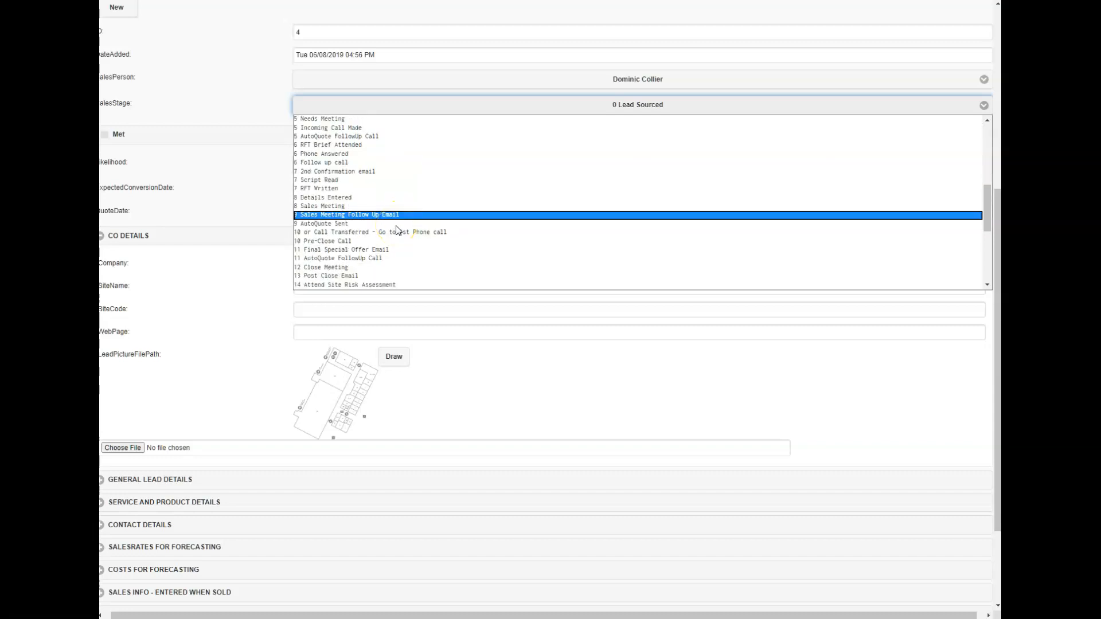
pyautogui.click(354, 189)
pyautogui.moveTo(548, 106); pyautogui.dragTo(367, 258)
pyautogui.click(567, 108)
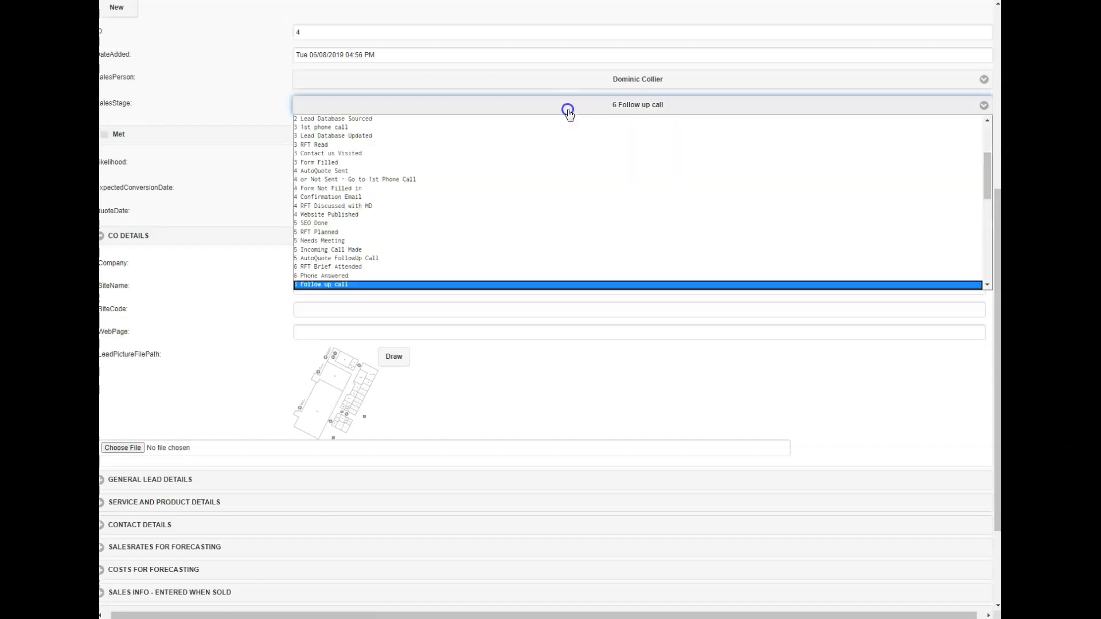
pyautogui.scroll(-6, 410, 229)
pyautogui.click(224, 104)
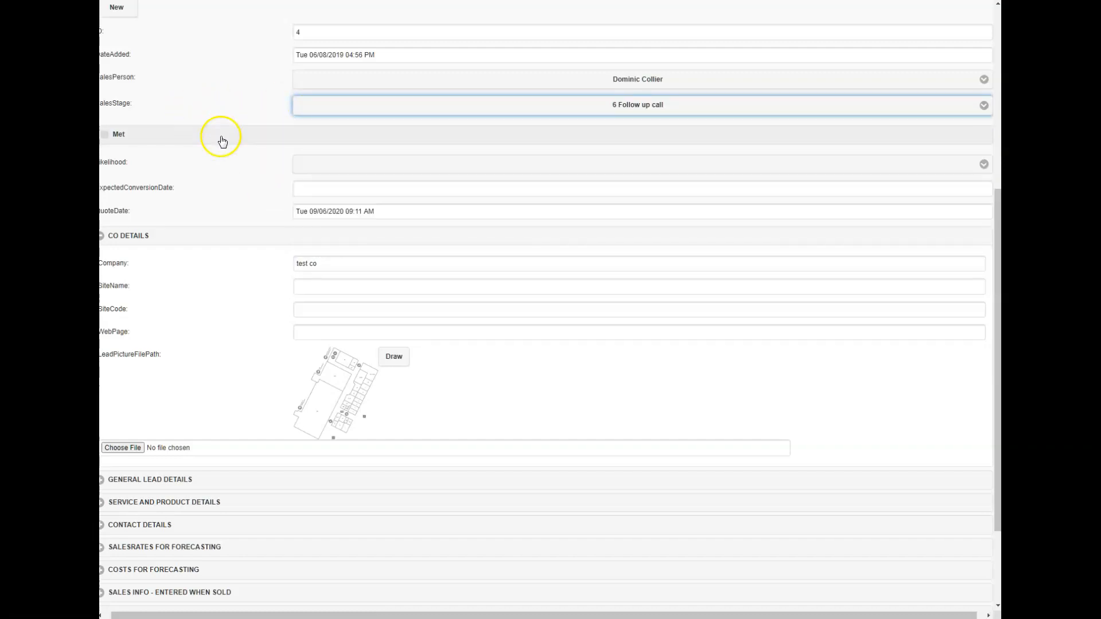
# Step: Examine the lead's detail sections, expanding and collapsing the sales rates for forecasting, and look over the leads list
pyautogui.scroll(-1, 218, 164)
pyautogui.scroll(-2, 201, 302)
pyautogui.scroll(-3, 248, 427)
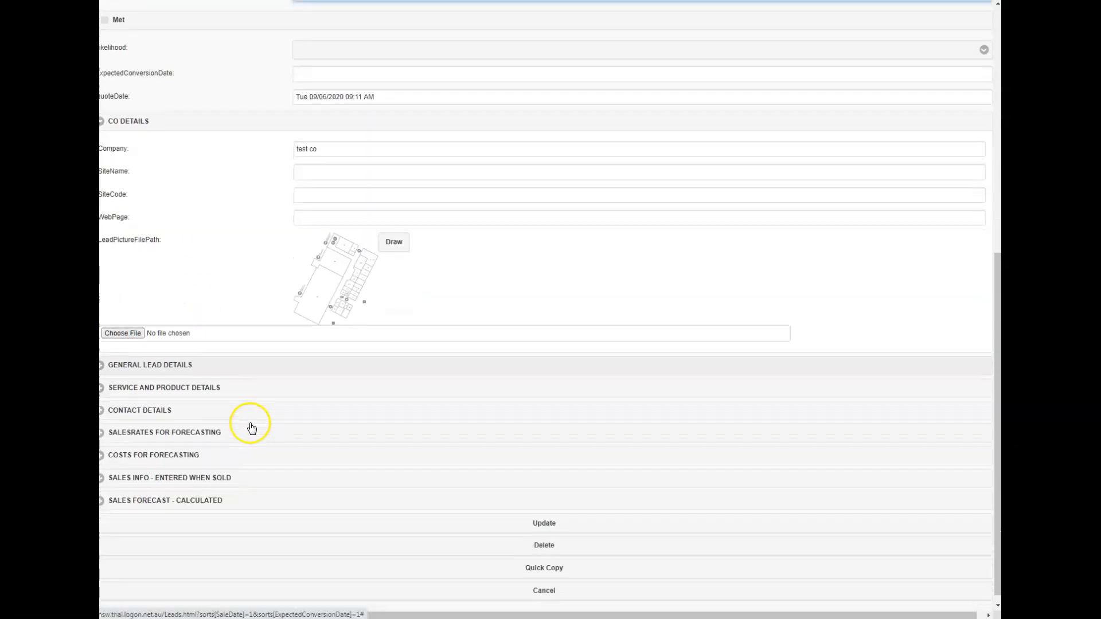
pyautogui.click(223, 423)
pyautogui.scroll(-2, 222, 424)
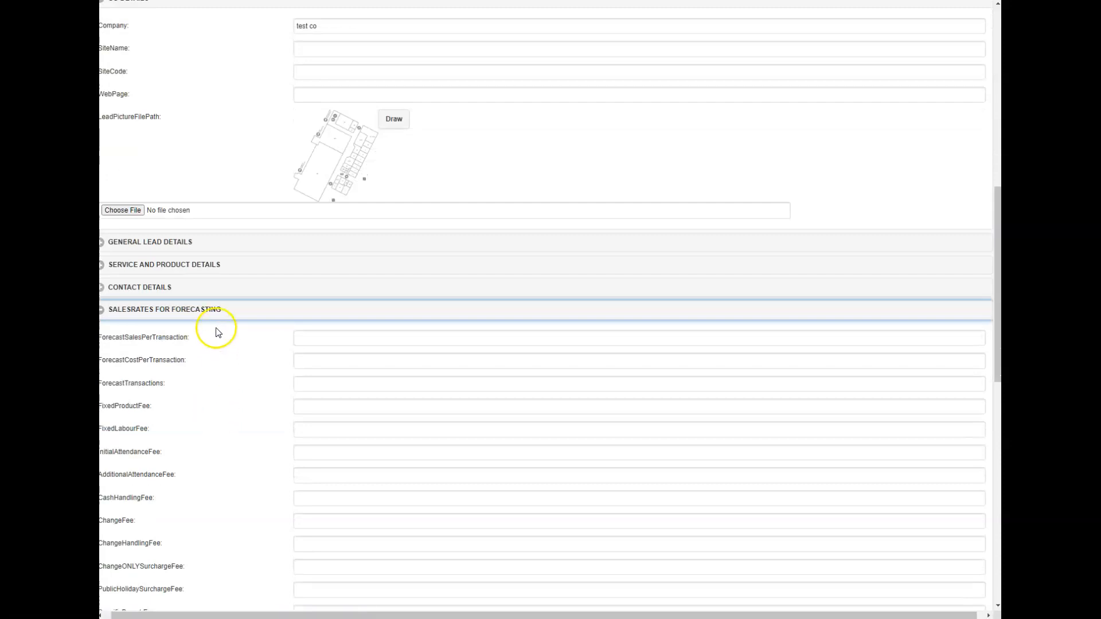
pyautogui.click(221, 315)
pyautogui.scroll(5, 225, 293)
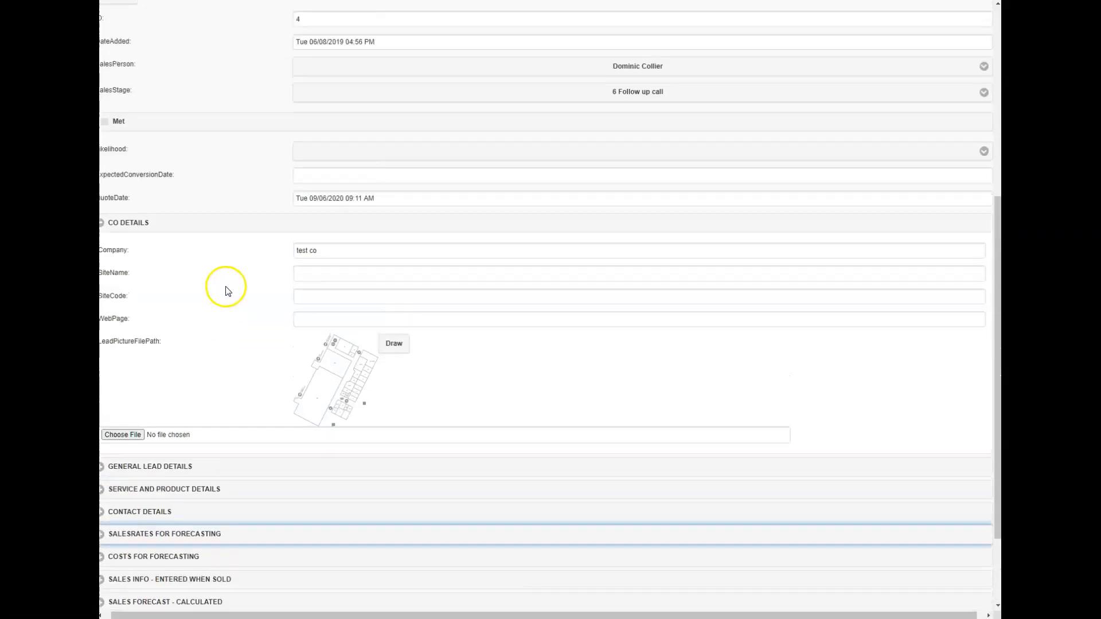
pyautogui.scroll(3, 228, 291)
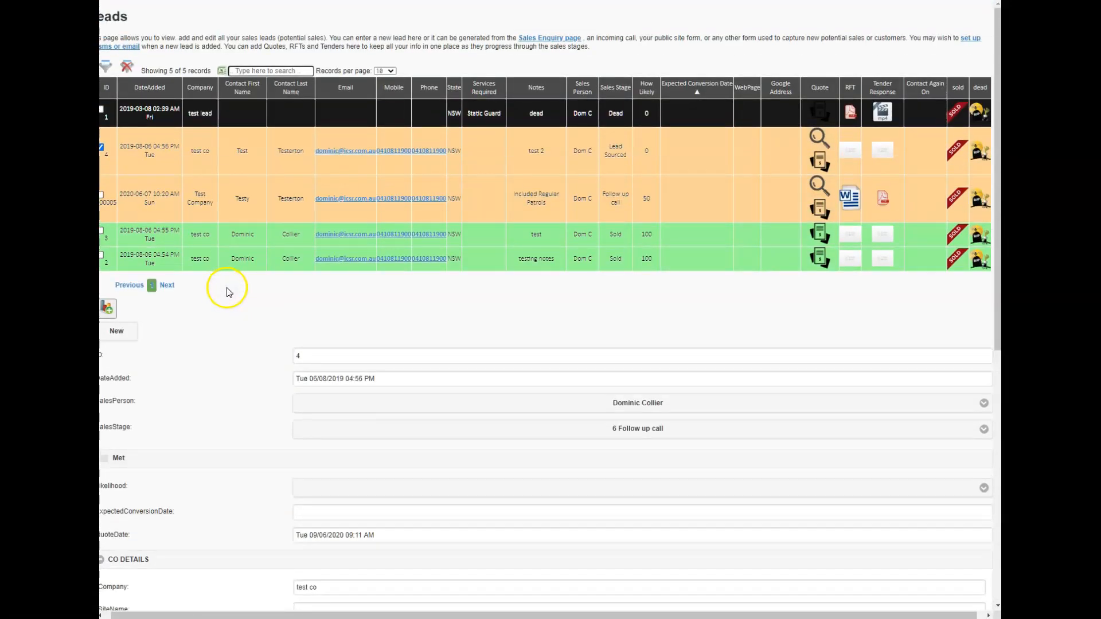
pyautogui.scroll(-5, 228, 291)
pyautogui.scroll(-3, 228, 292)
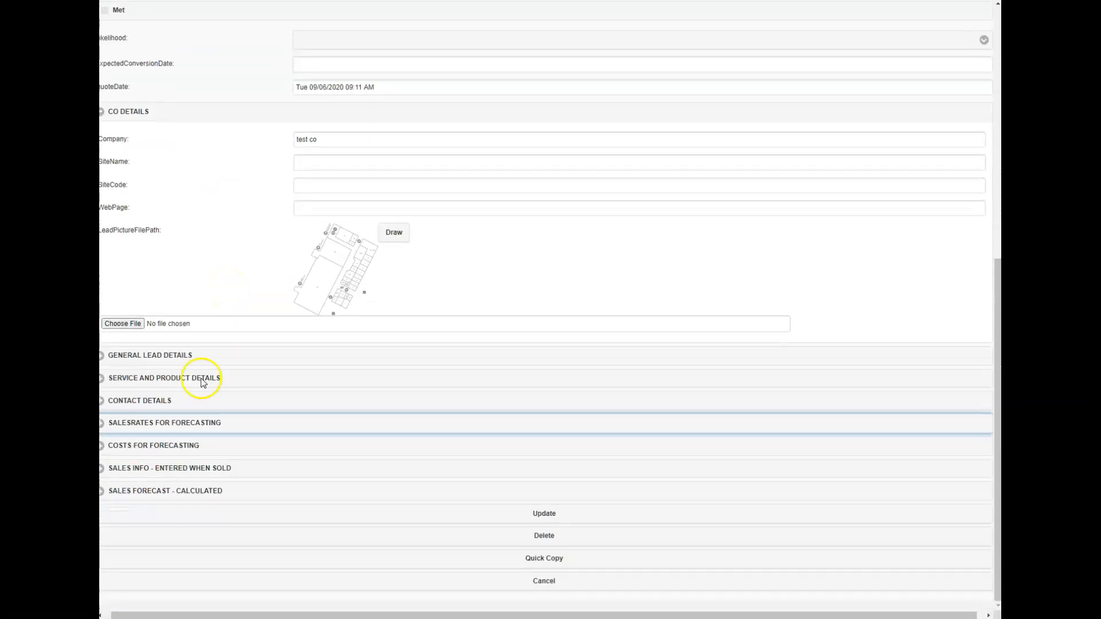
pyautogui.scroll(8, 201, 324)
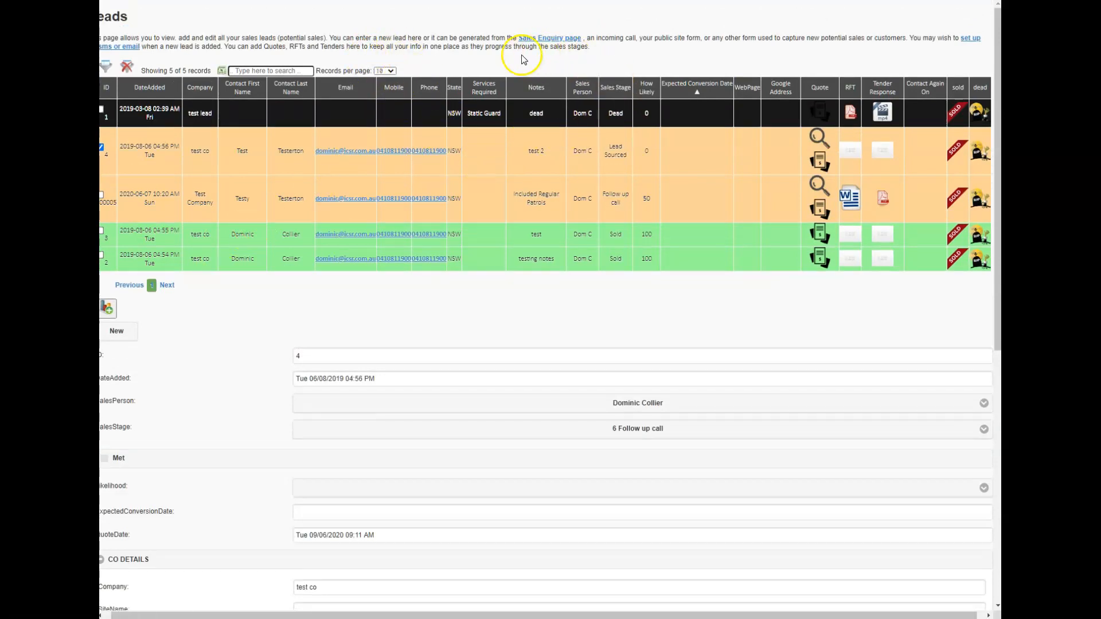
# Step: Read the Leads page introduction on how leads are generated, setting up email for new leads, and adding quotes, RFTs and tenders
pyautogui.moveTo(351, 38); pyautogui.dragTo(473, 39)
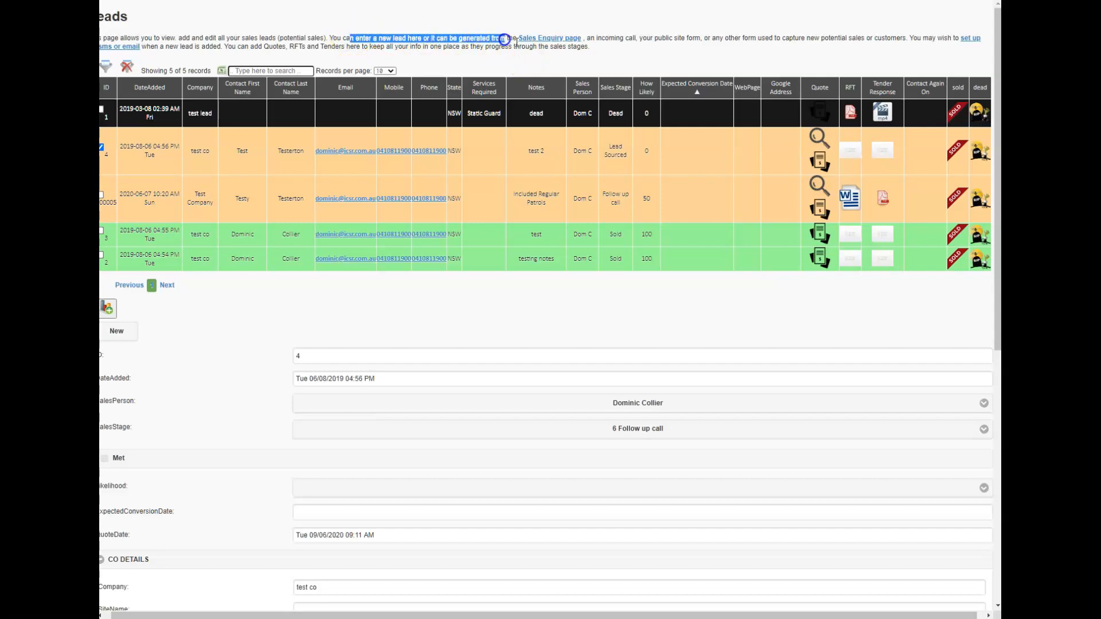
pyautogui.click(614, 39)
pyautogui.moveTo(529, 48); pyautogui.dragTo(499, 48)
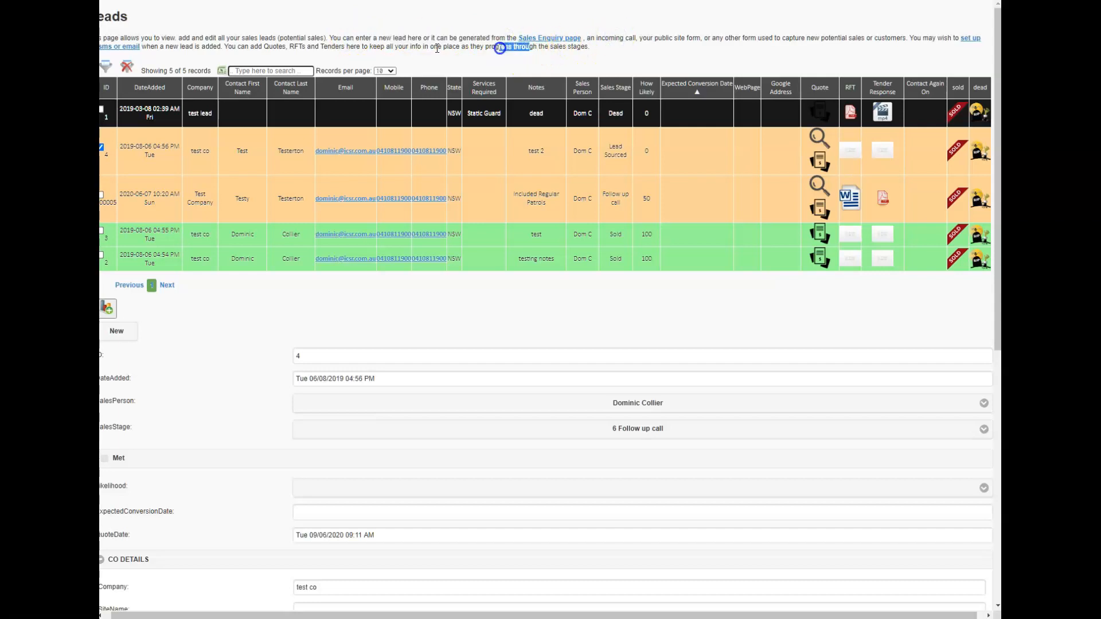
pyautogui.click(151, 47)
pyautogui.moveTo(146, 46); pyautogui.dragTo(117, 46)
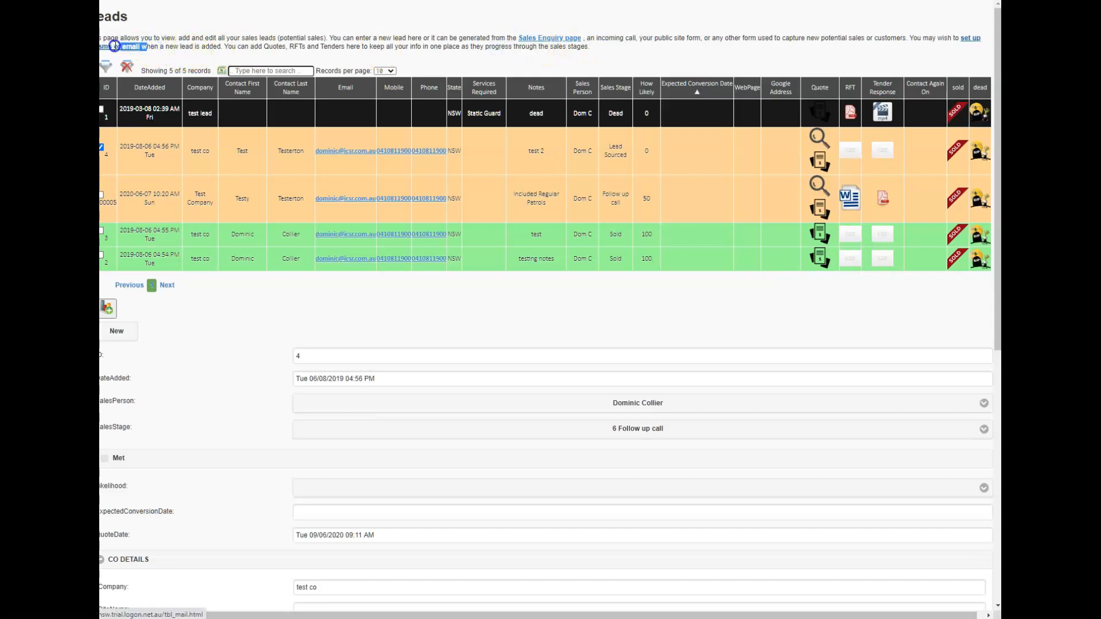
pyautogui.moveTo(909, 38); pyautogui.dragTo(963, 47)
pyautogui.moveTo(888, 52); pyautogui.dragTo(213, 48)
pyautogui.click(215, 49)
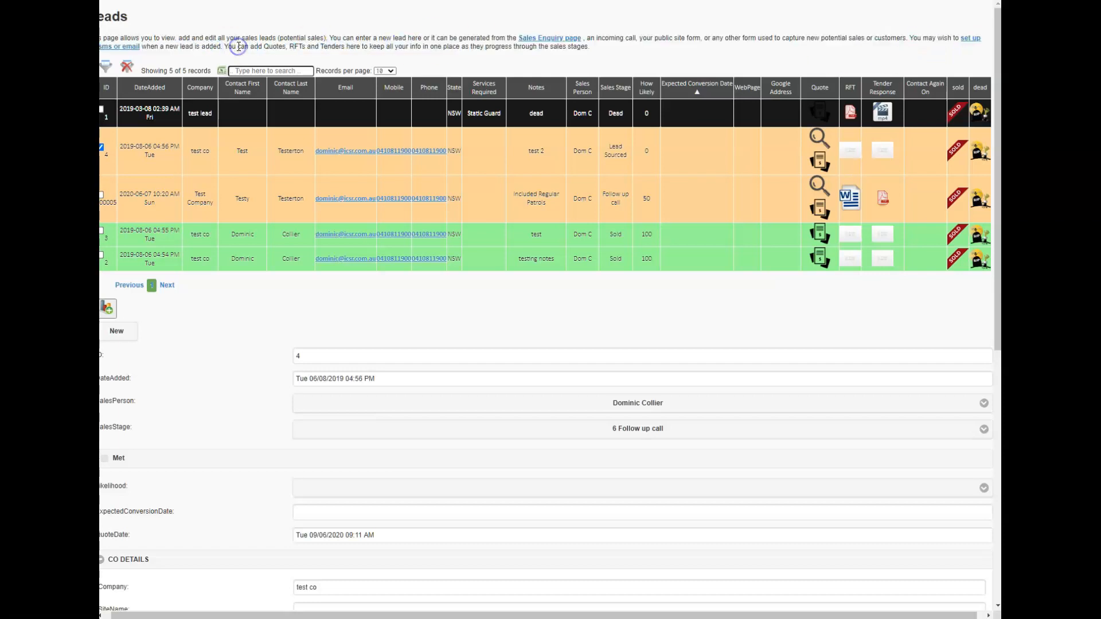